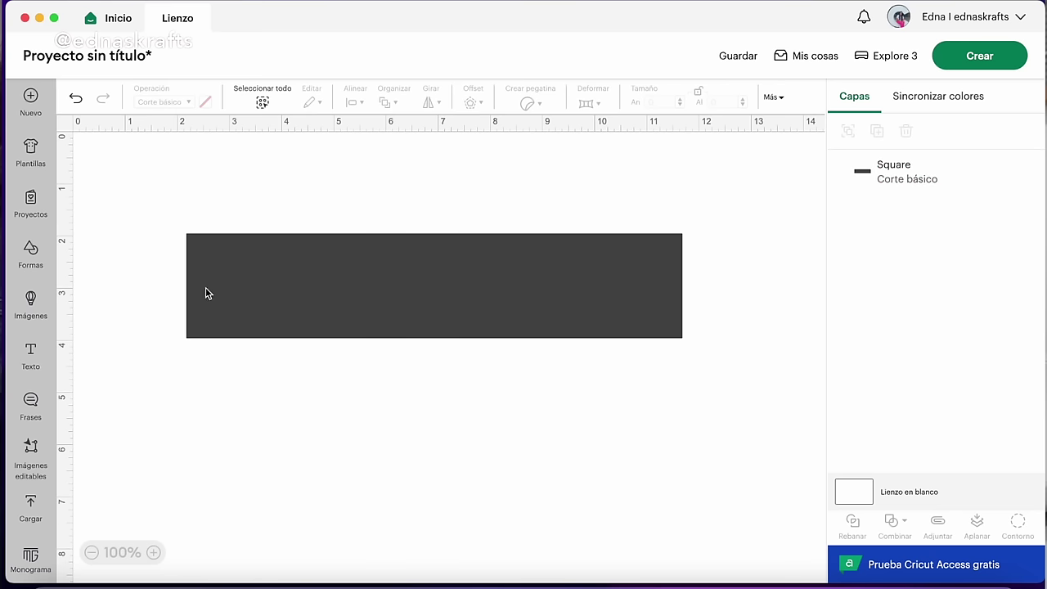
- Move the original rectangle lower on the canvas and resize the second one to 10.5 in wide and about 4.5 in tall, positioned above it
left_click_drag(368, 291, 375, 479)
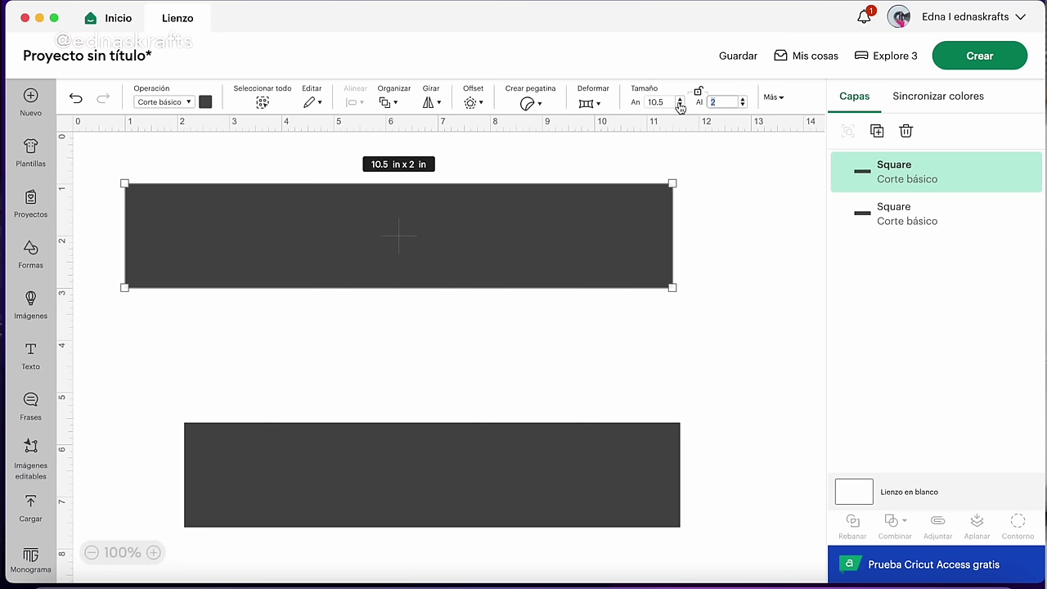
key("Return")
left_click(702, 317)
left_click_drag(439, 341, 475, 332)
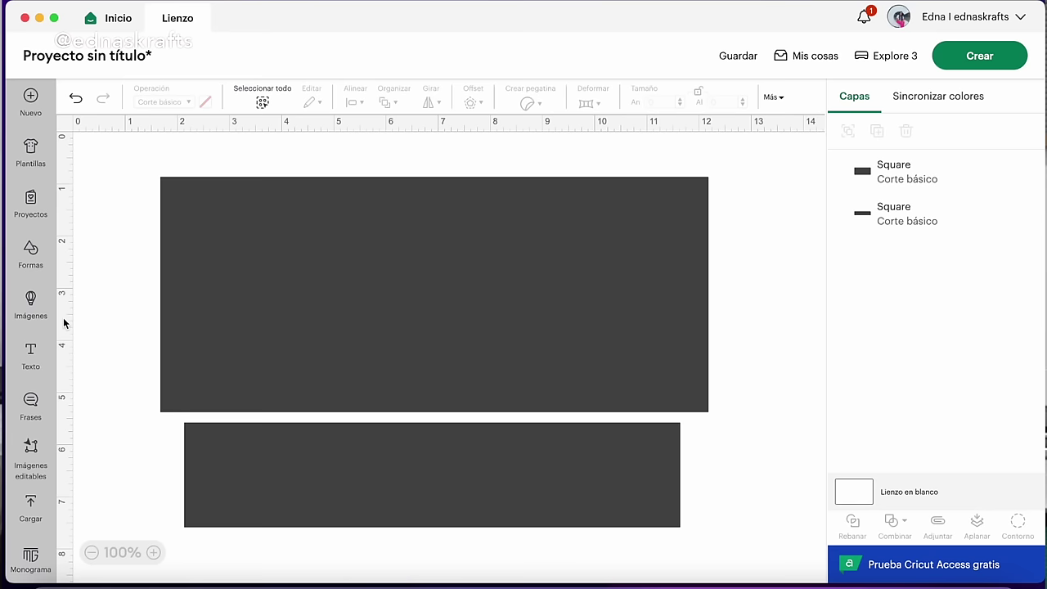
- Open the image library and browse the Destacadas and Novedades categories
left_click(33, 303)
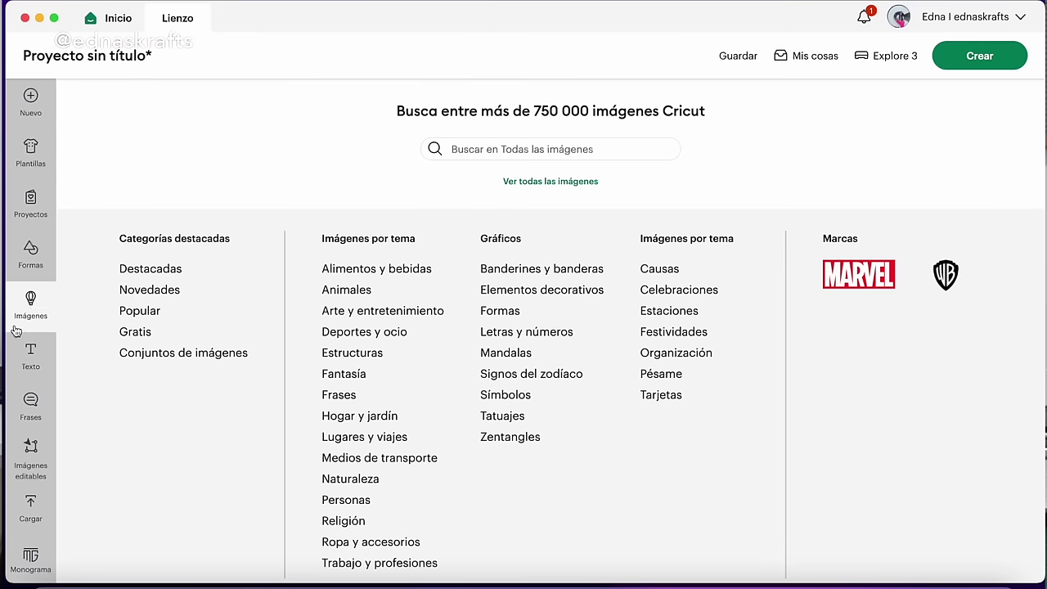
left_click(159, 273)
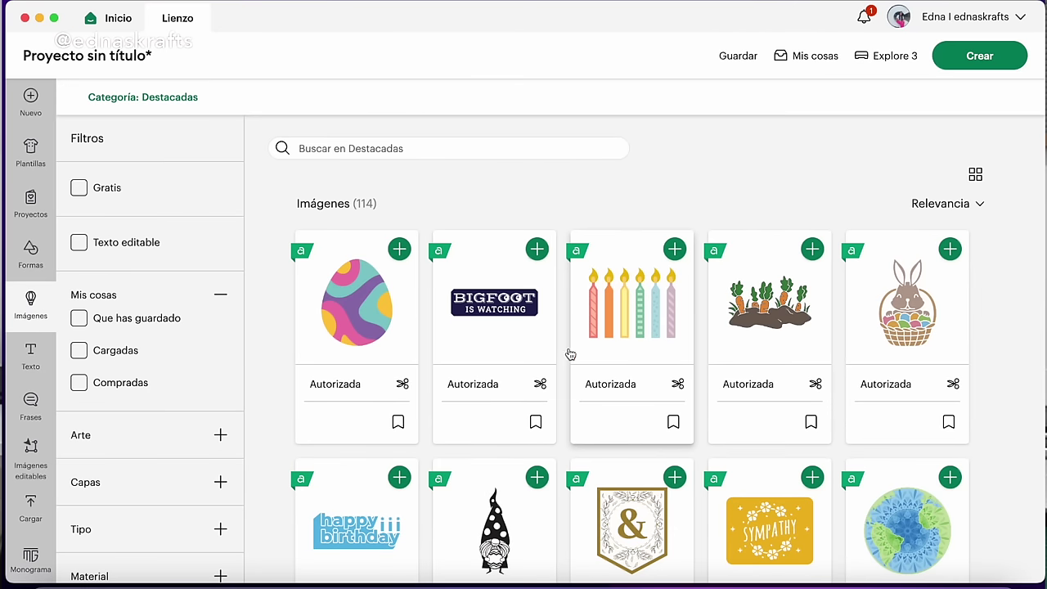
scroll(556, 383, "down", 3)
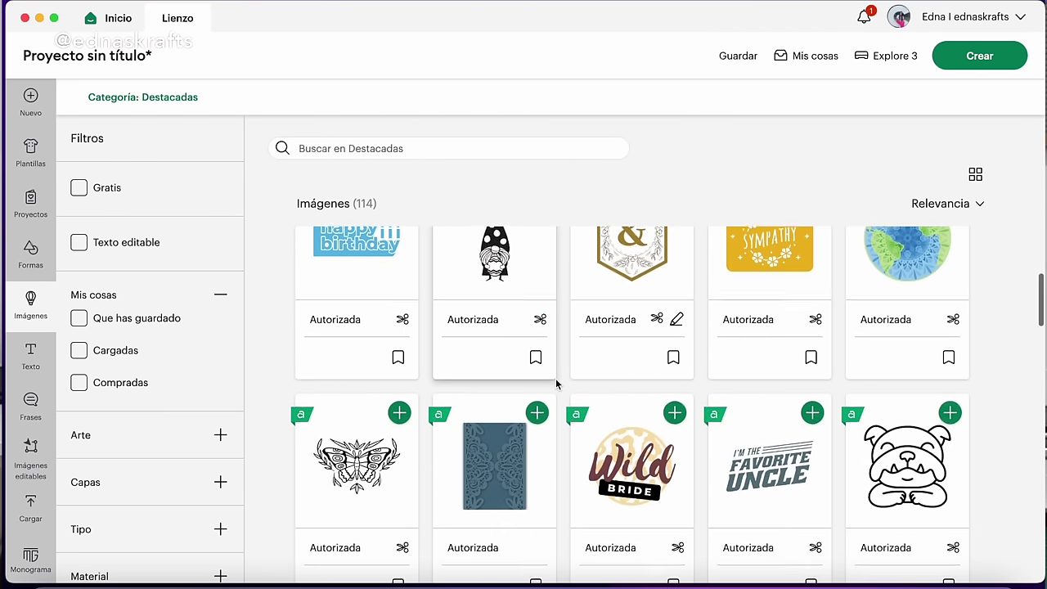
scroll(557, 383, "down", 3)
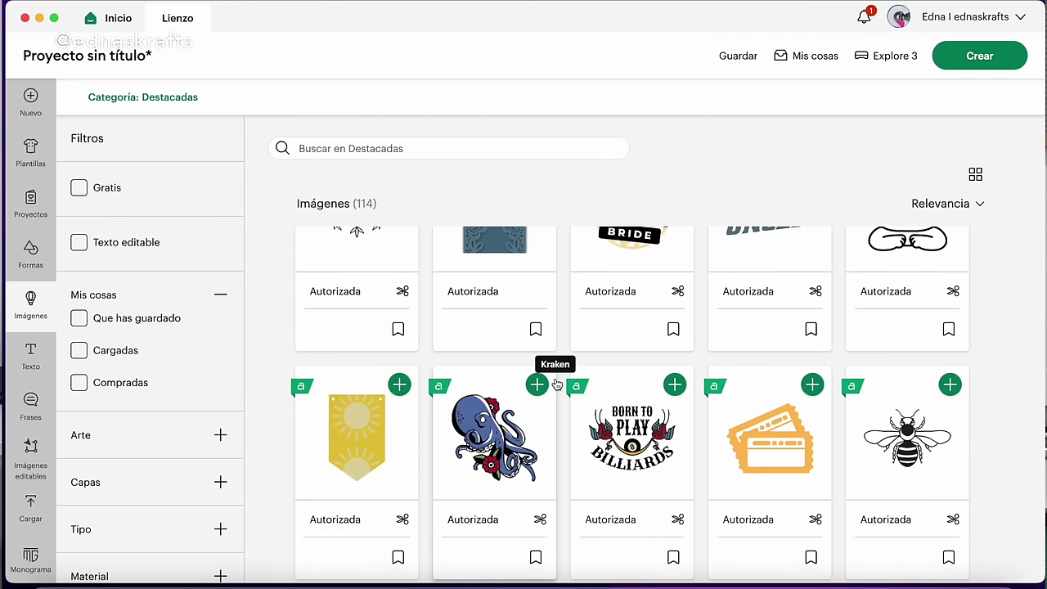
scroll(557, 383, "down", 5)
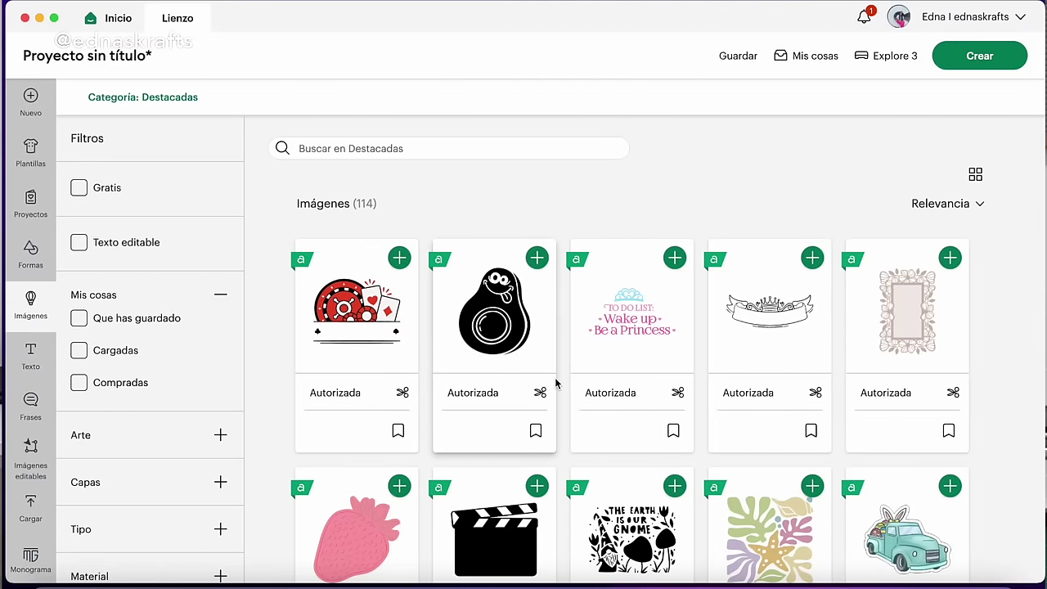
scroll(560, 410, "down", 10)
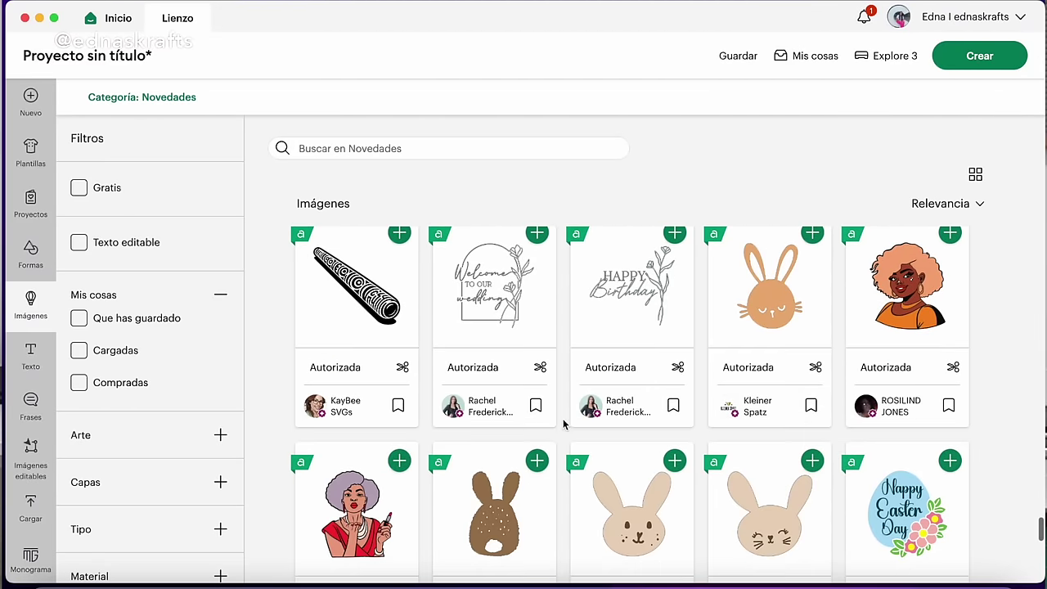
- Leave the category and search the whole image library for "flowes"
left_click(168, 97)
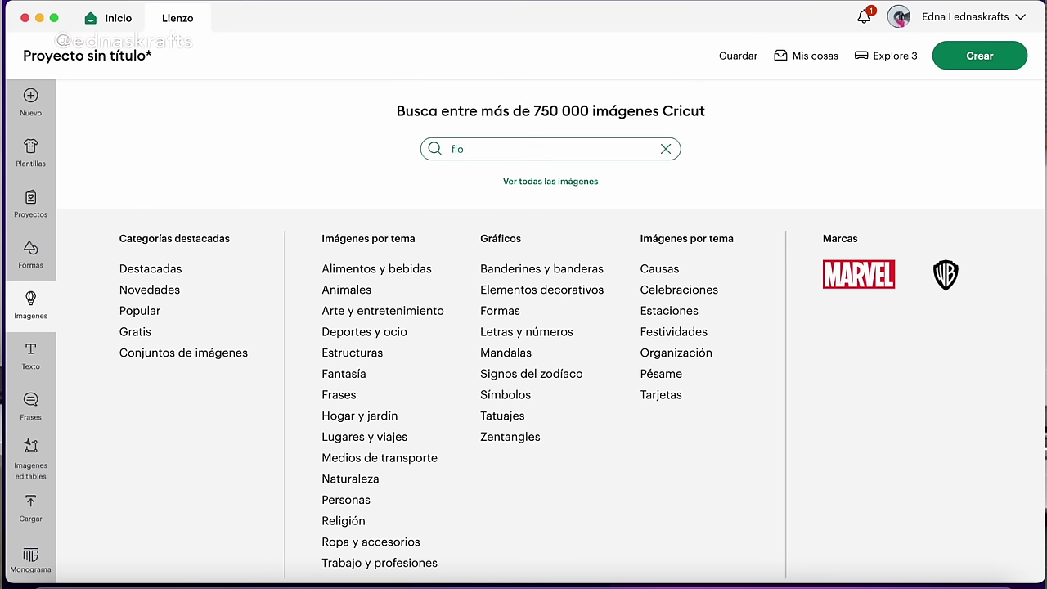
type("flowes")
key("Return")
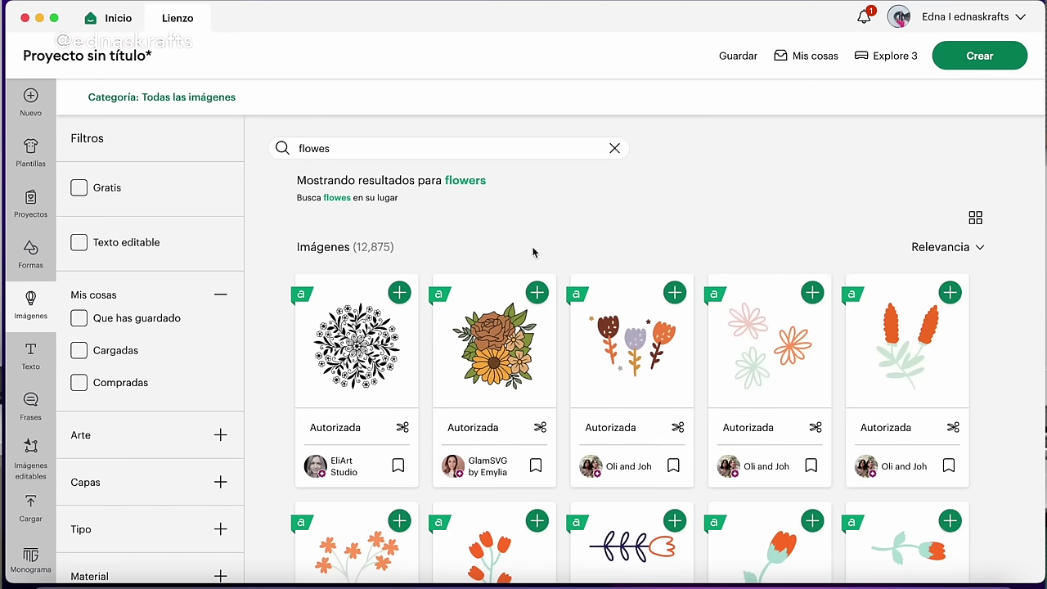
- View the details of the three outlined daisies image, return to the results and add that image to the canvas
scroll(676, 442, "down", 2)
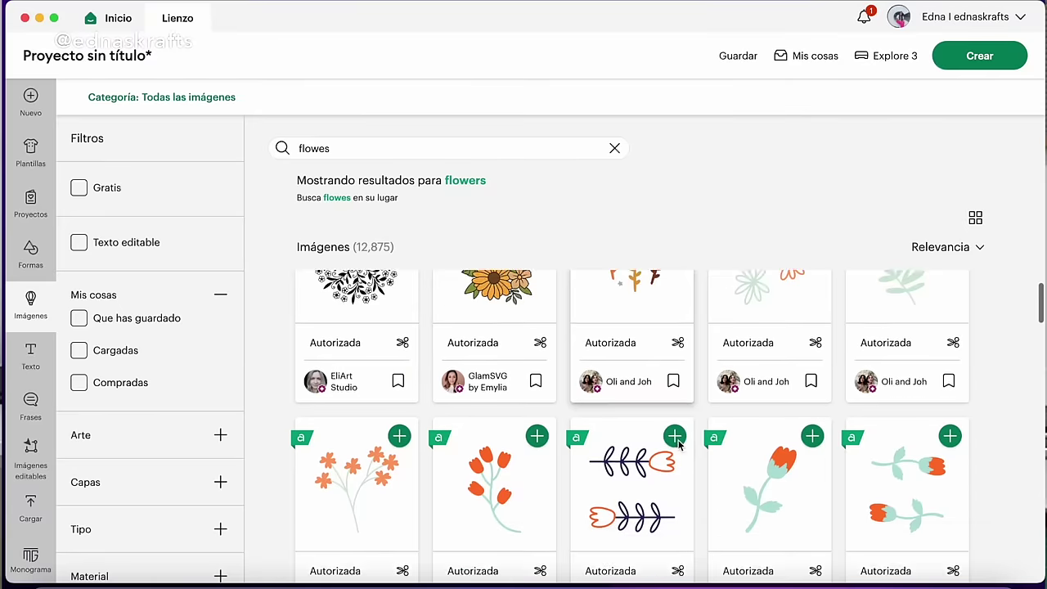
scroll(678, 445, "up", 2)
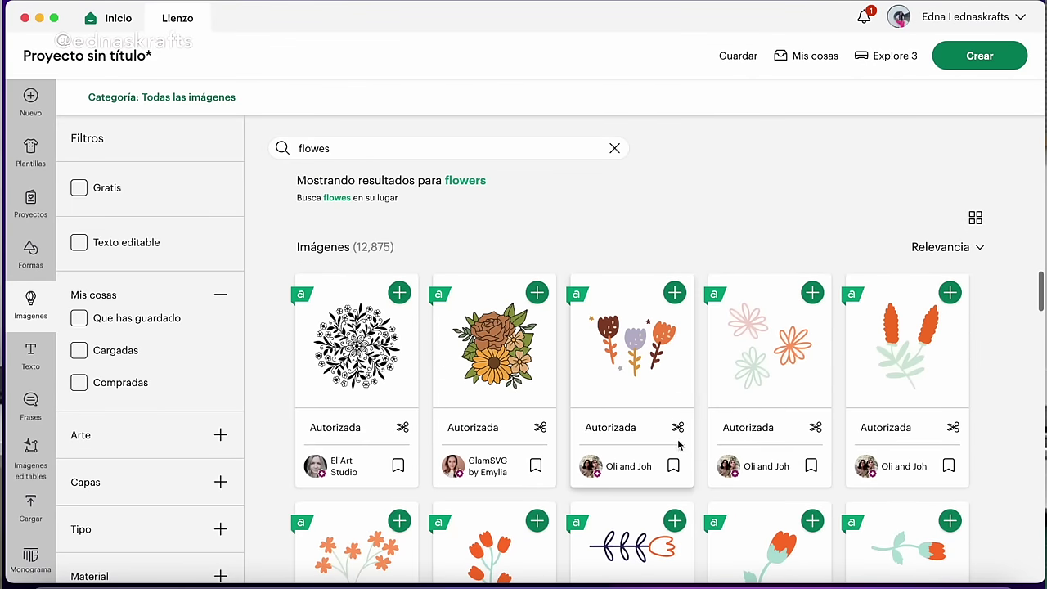
left_click(762, 367)
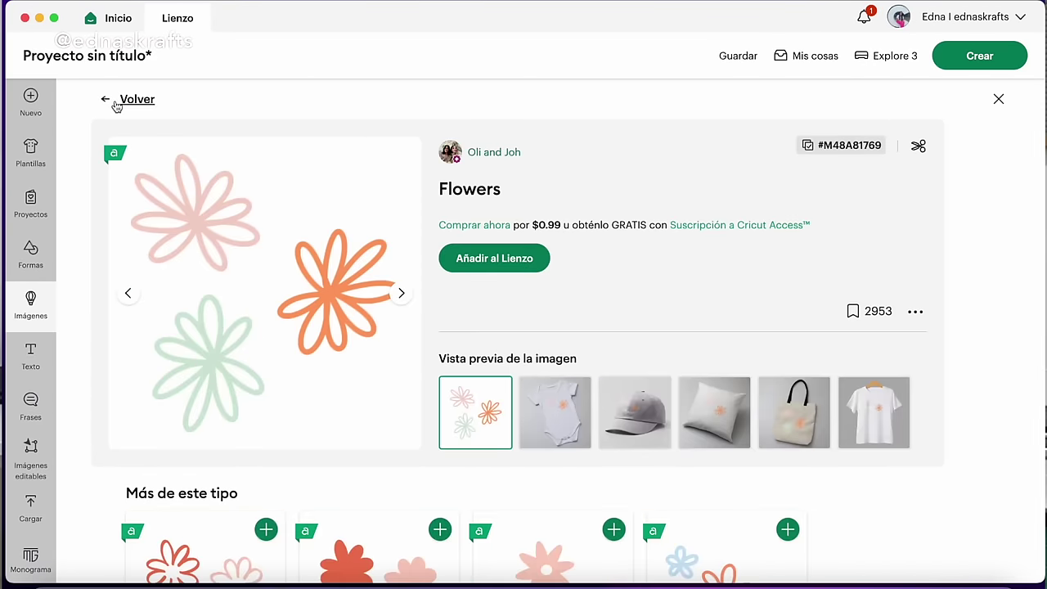
left_click(114, 98)
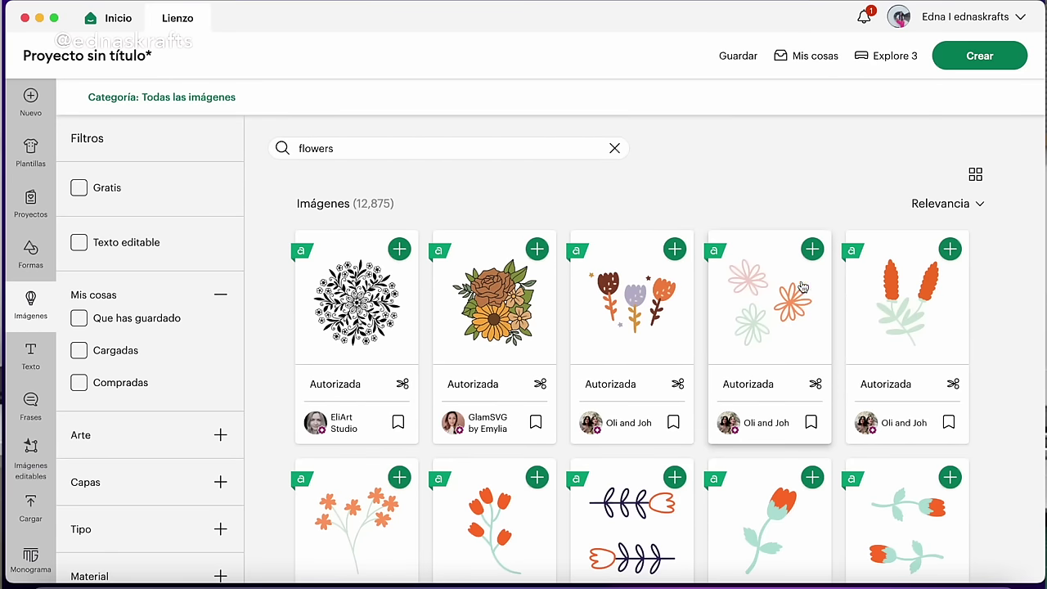
left_click(813, 250)
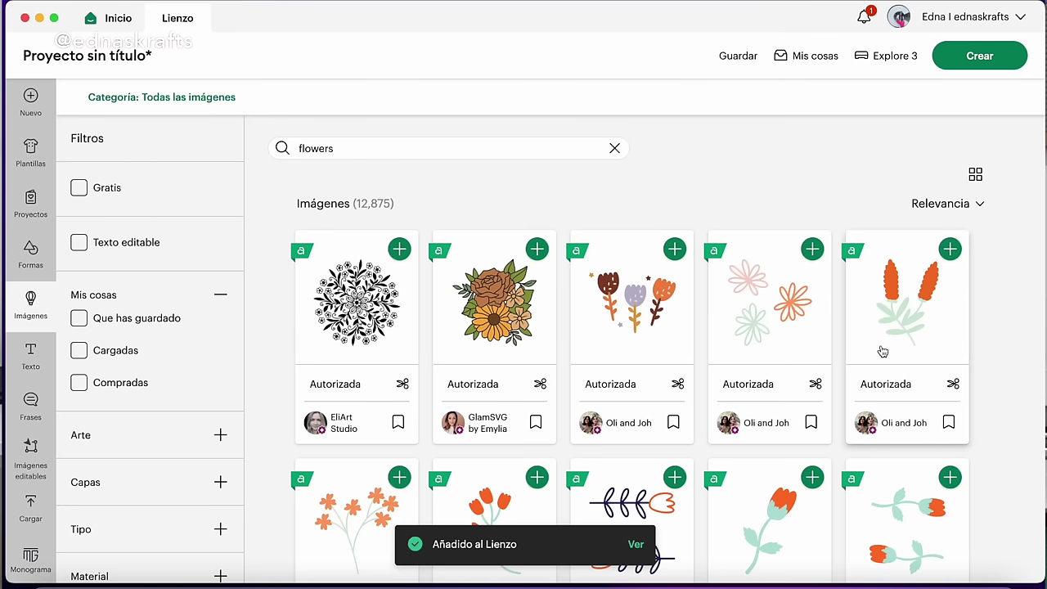
- Add the single red tulip and the branch with several red tulips to the canvas
scroll(723, 521, "down", 3)
scroll(722, 521, "up", 2)
scroll(723, 521, "down", 1)
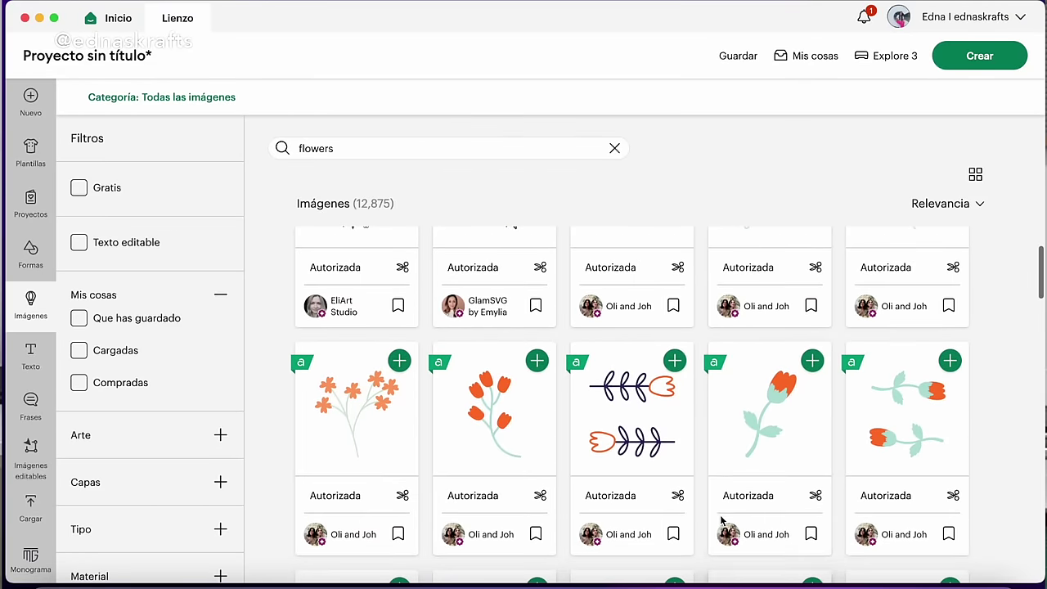
left_click(810, 360)
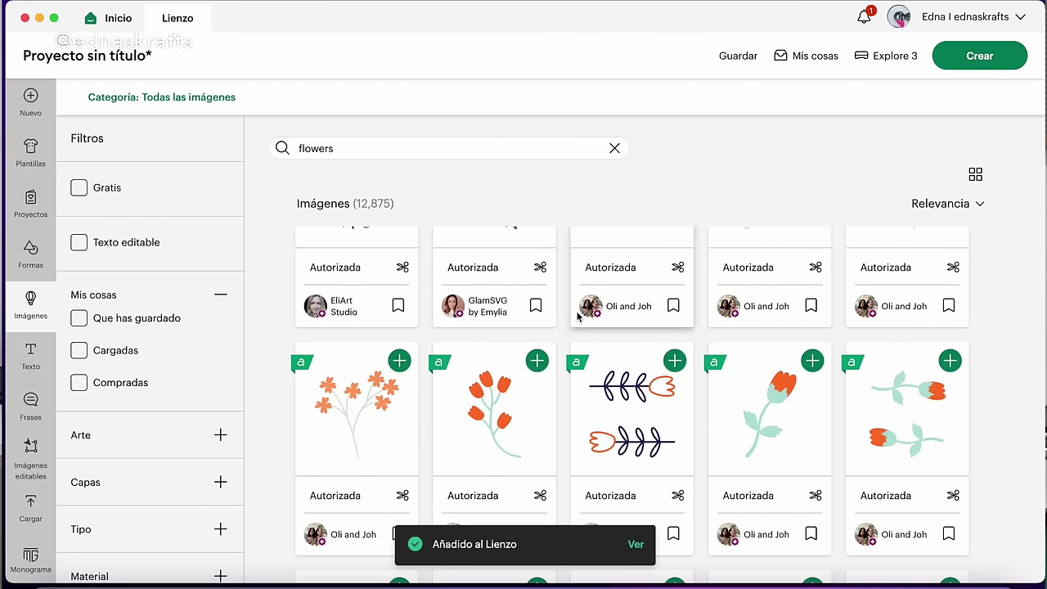
left_click(536, 362)
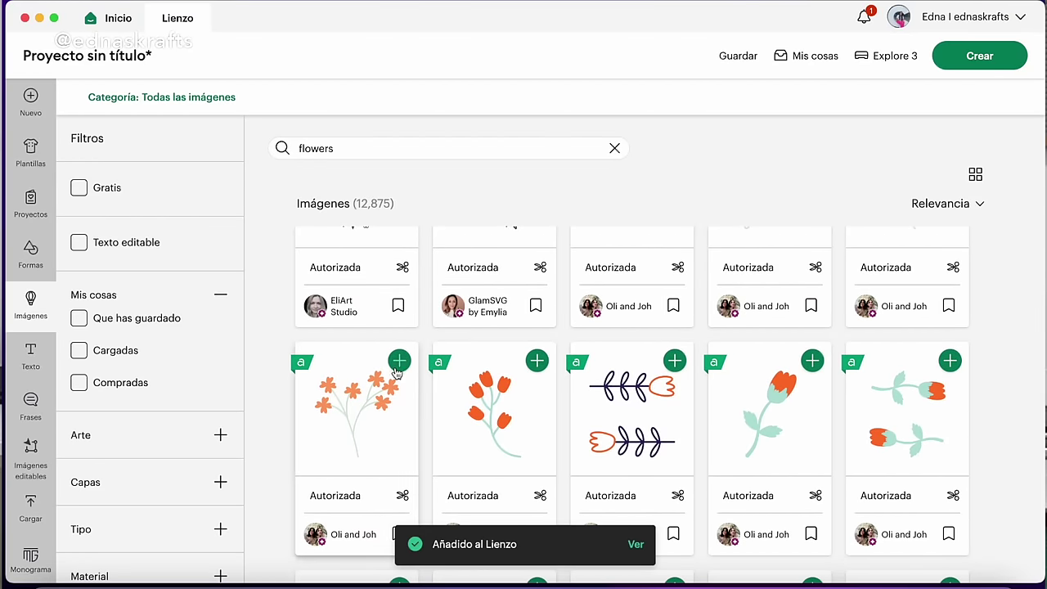
- Add the orange blossom branch, flower bowl, three large colored flowers, muted flower trio and two black line-art flower images, then return to the canvas
scroll(627, 465, "down", 4)
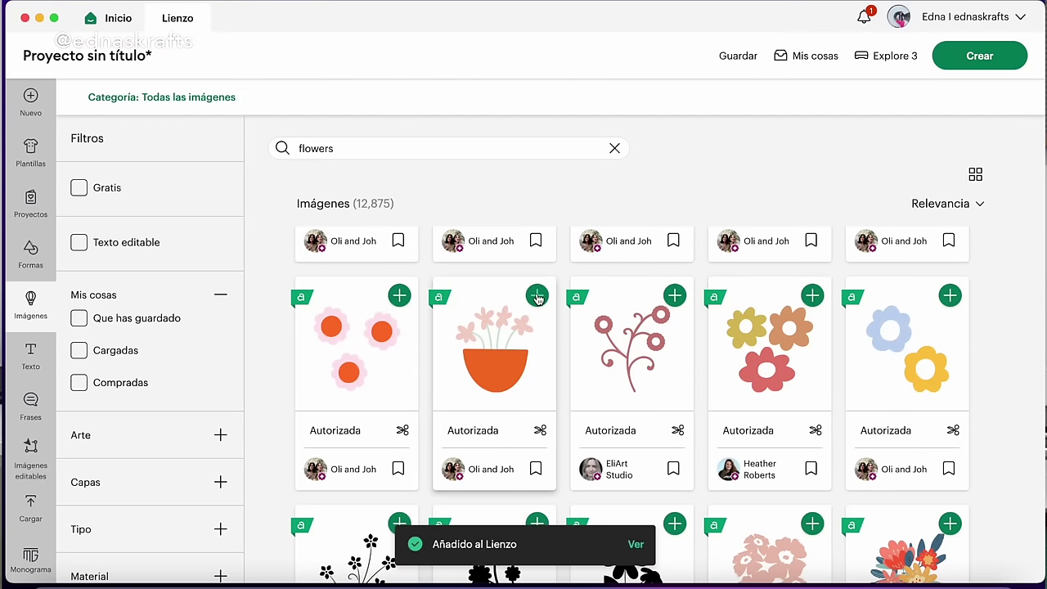
scroll(577, 386, "down", 3)
scroll(578, 387, "down", 3)
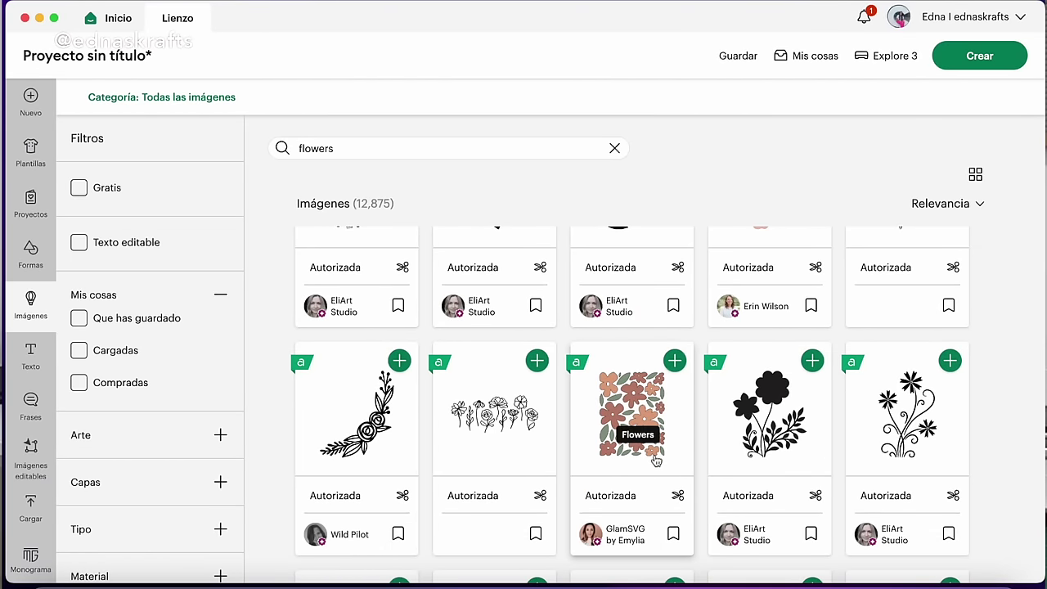
scroll(637, 459, "down", 6)
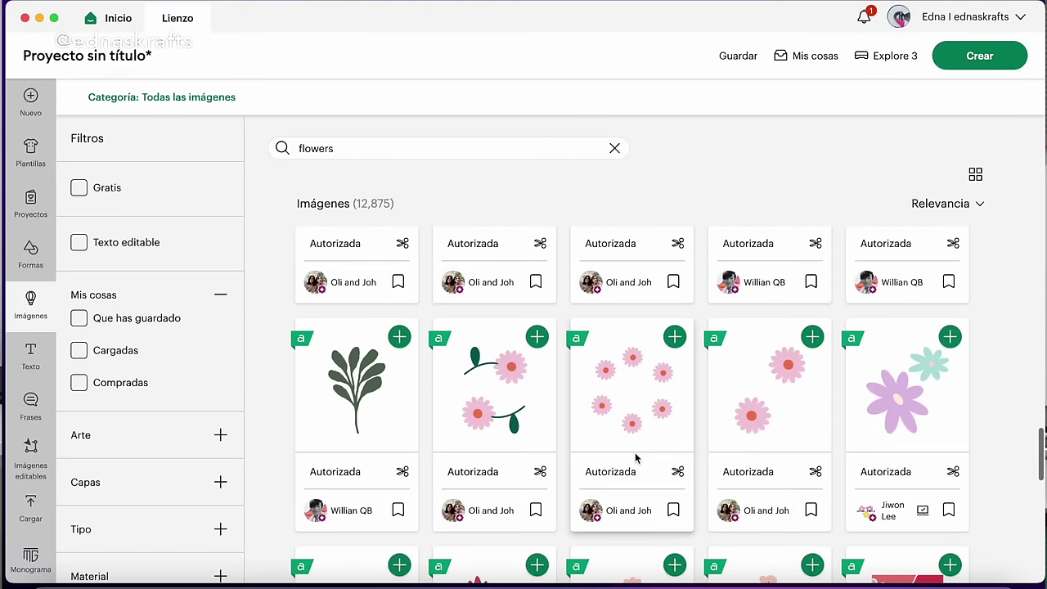
scroll(637, 459, "down", 15)
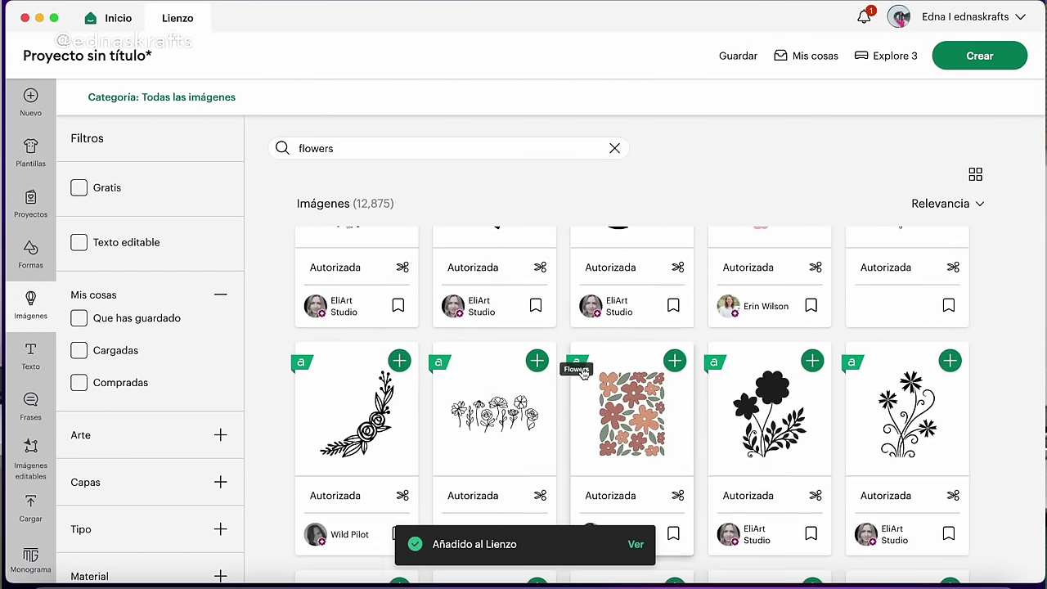
scroll(626, 456, "down", 10)
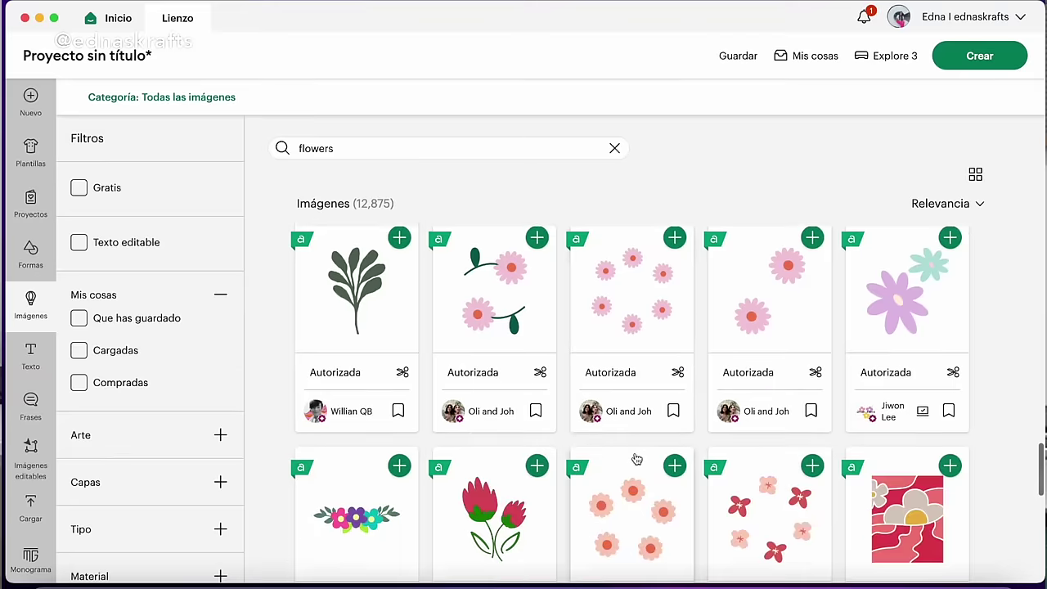
scroll(637, 459, "down", 10)
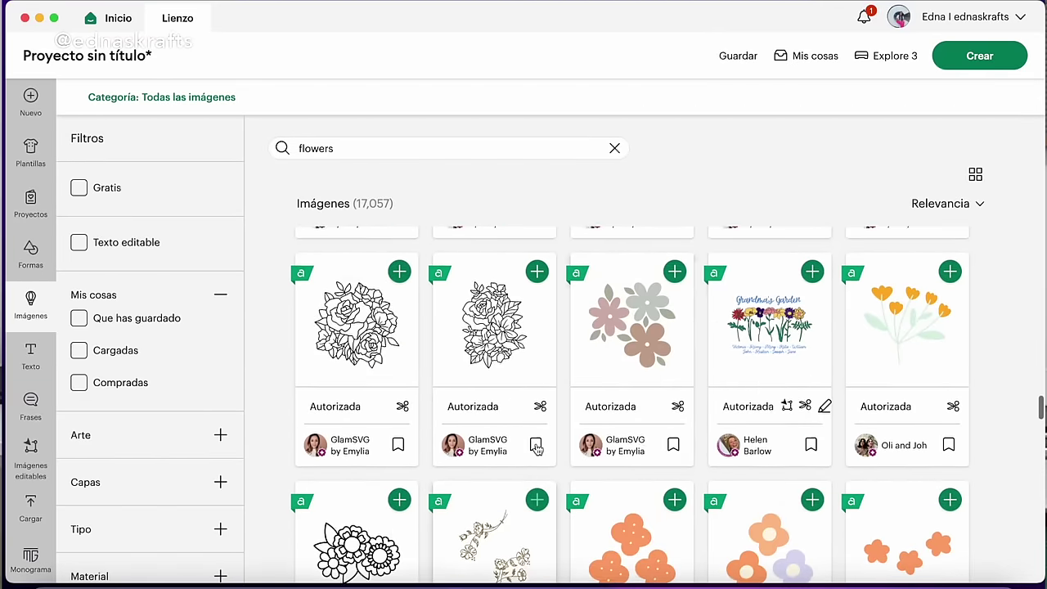
scroll(640, 440, "down", 10)
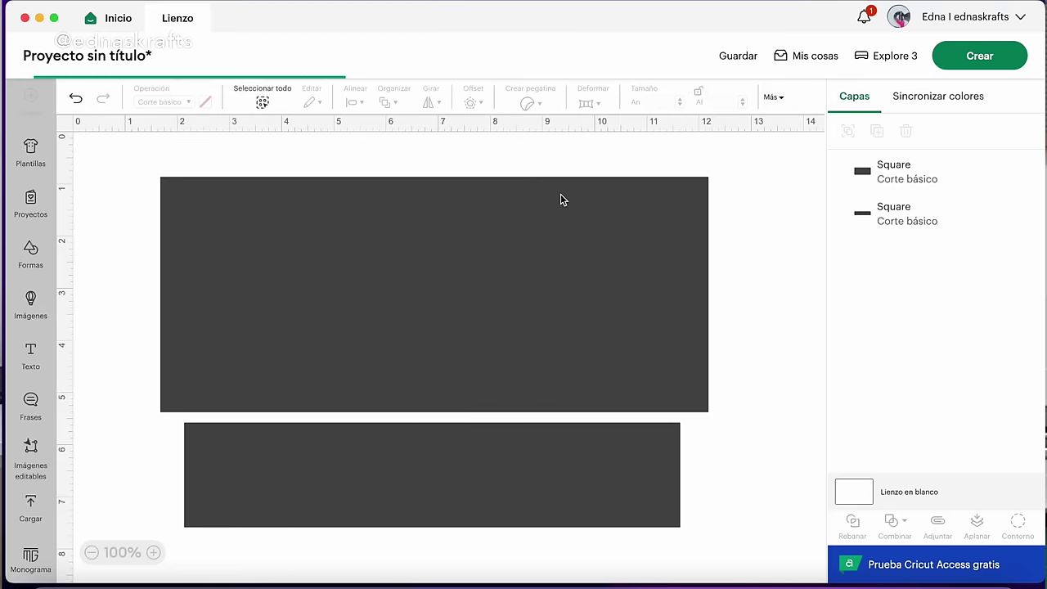
- Move the two black line-art flower images out of the overlapping pile to the empty upper right area of the canvas
left_click(94, 545)
left_click(92, 553)
left_click(92, 553)
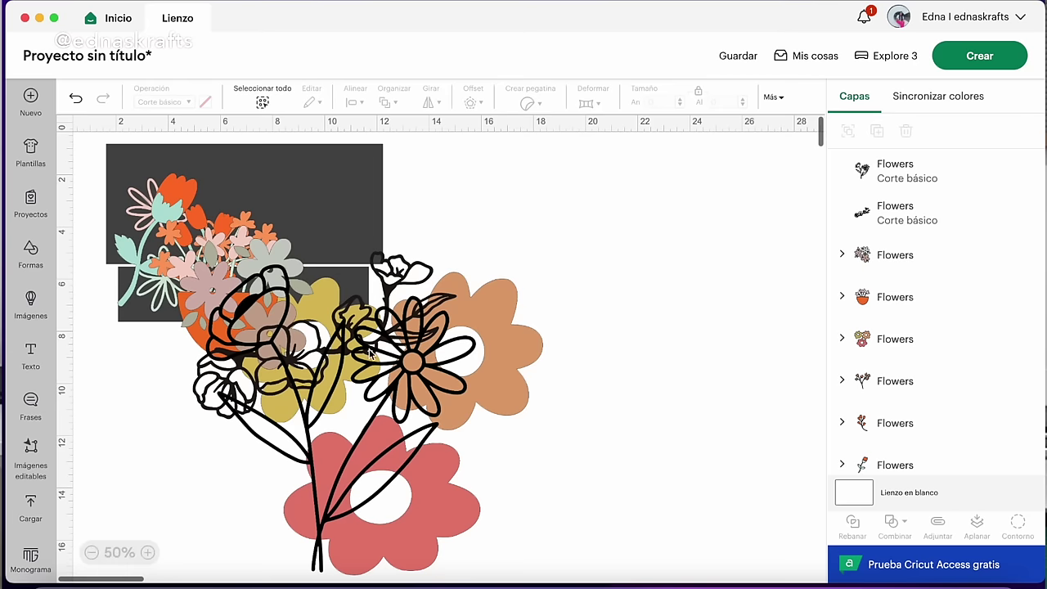
left_click_drag(330, 379, 671, 326)
left_click_drag(393, 380, 612, 258)
- Spread the muted flower trio, flower bowl, orange branch, single tulip, red tulip branch and outlined daisies apart on the canvas
left_click_drag(288, 227, 182, 427)
left_click_drag(222, 328, 595, 507)
left_click_drag(211, 314, 511, 517)
left_click_drag(171, 215, 128, 367)
left_click(195, 233)
left_click_drag(195, 232, 227, 396)
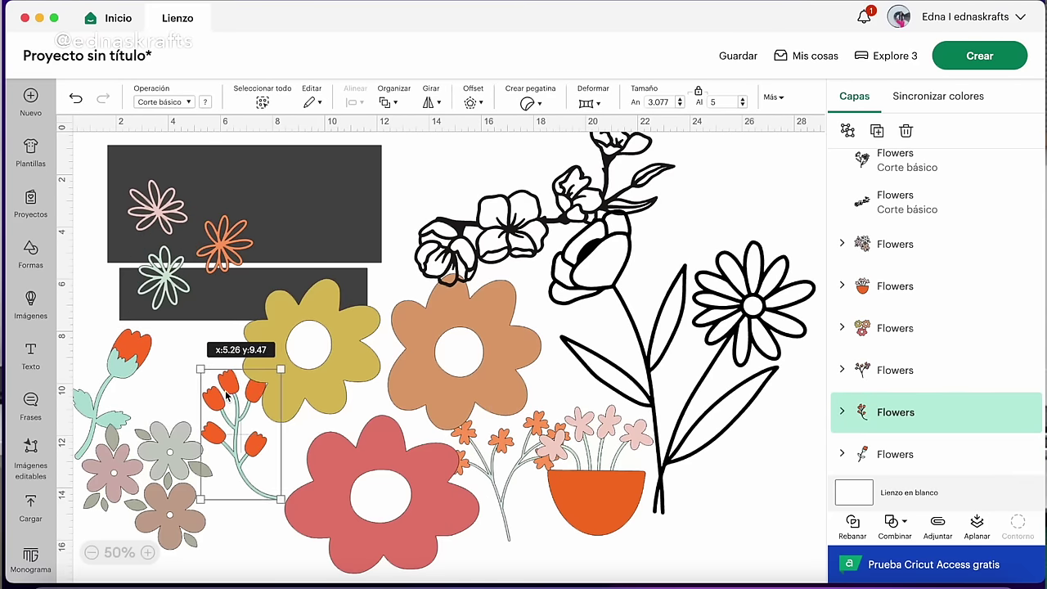
left_click_drag(226, 236, 780, 468)
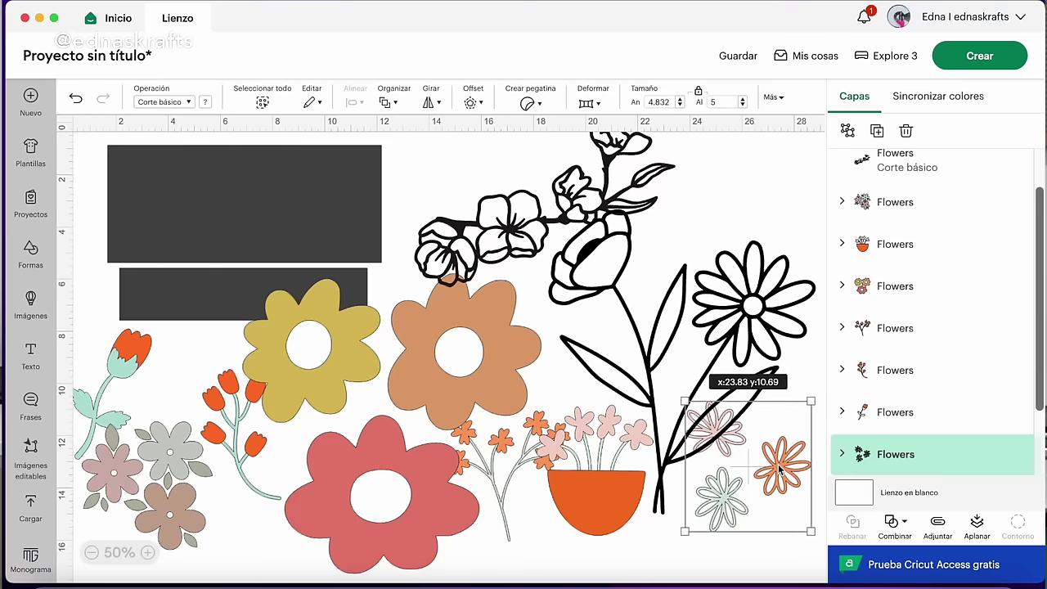
- Expand the layer group of the single red tulip and select its green stem layer
left_click(163, 477)
left_click(134, 361)
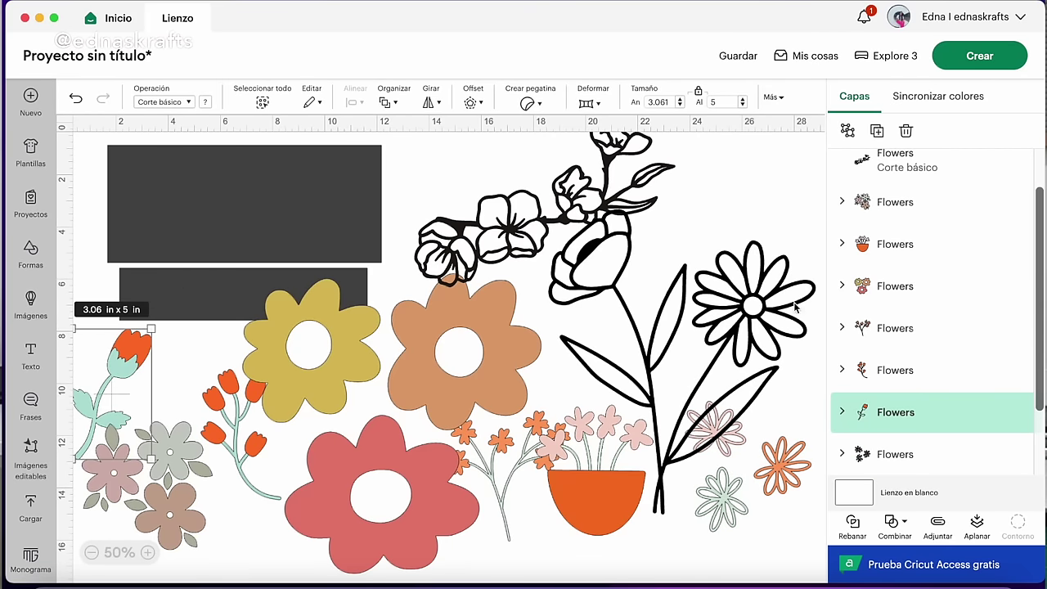
left_click(847, 415)
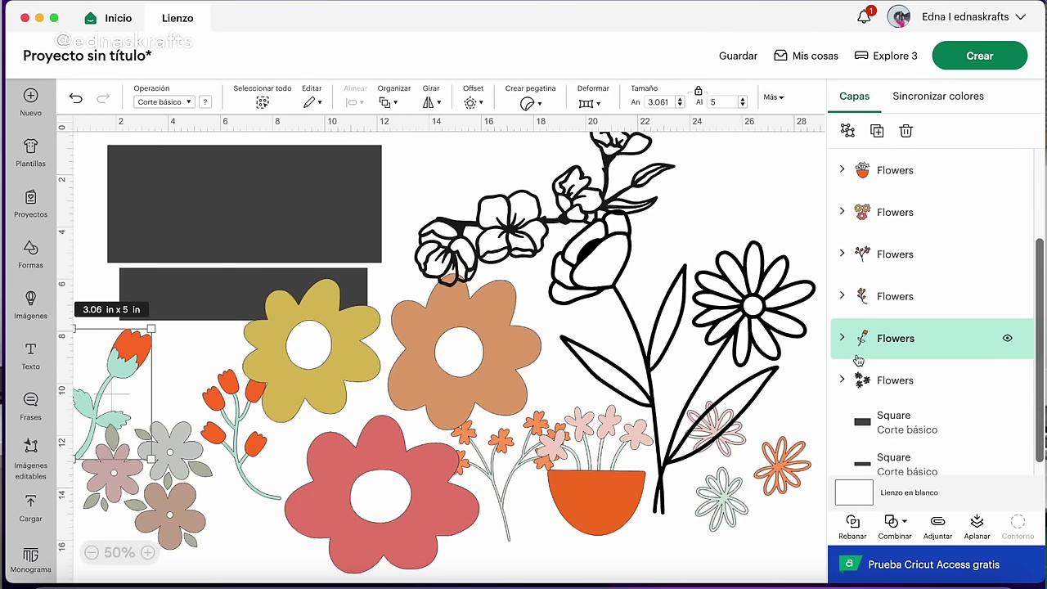
left_click(921, 375)
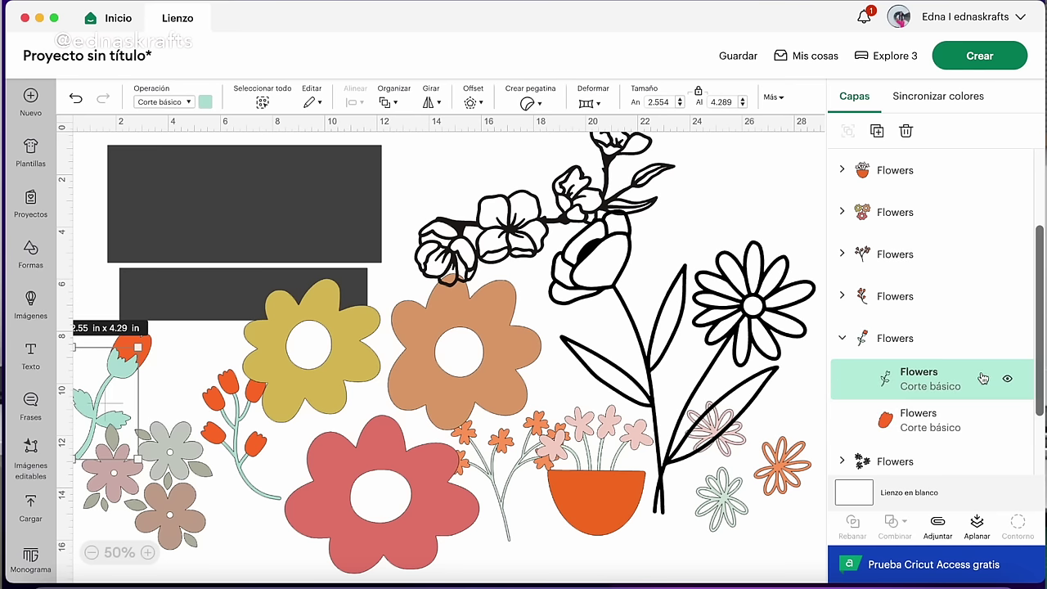
- Hide and show again the red petals and the green stem of the single tulip to demonstrate its separate layers
left_click(1007, 421)
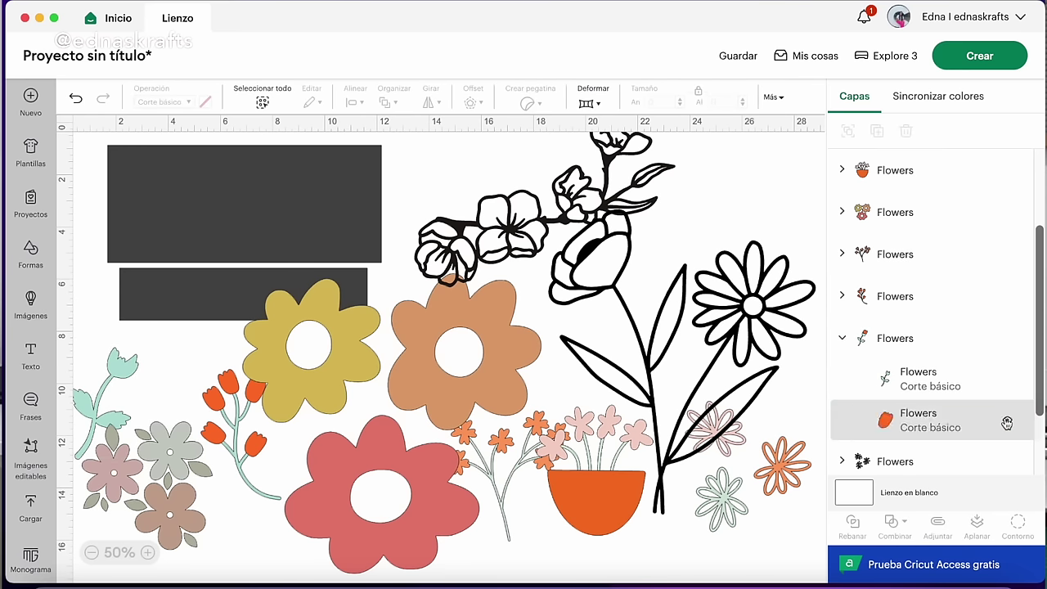
left_click(1009, 382)
left_click(1009, 382)
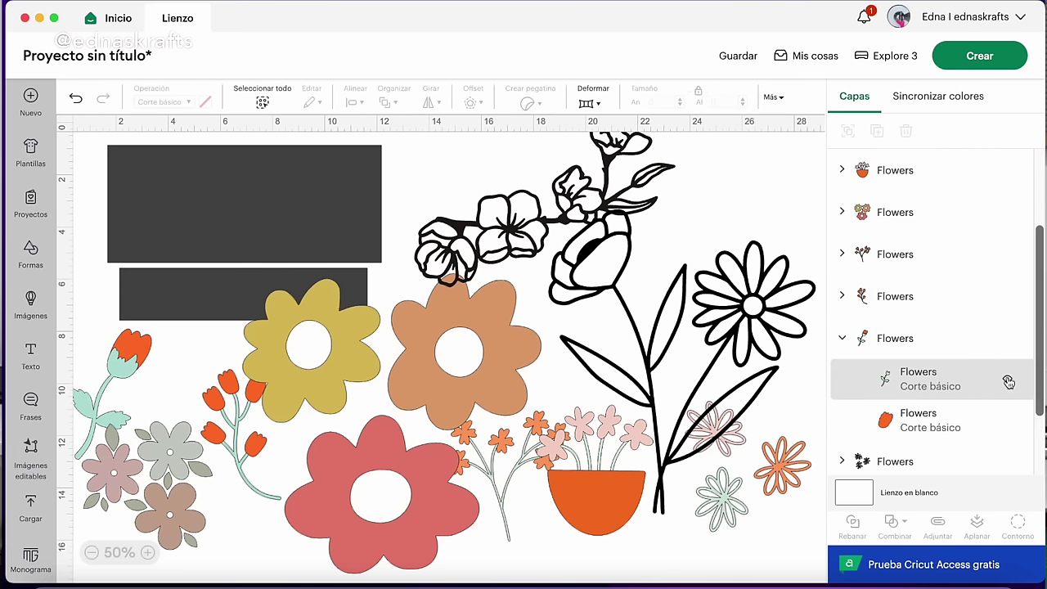
- Recolor the single tulip's green stem layer to bright turquoise #54e9d2 using the advanced color settings
left_click(114, 370)
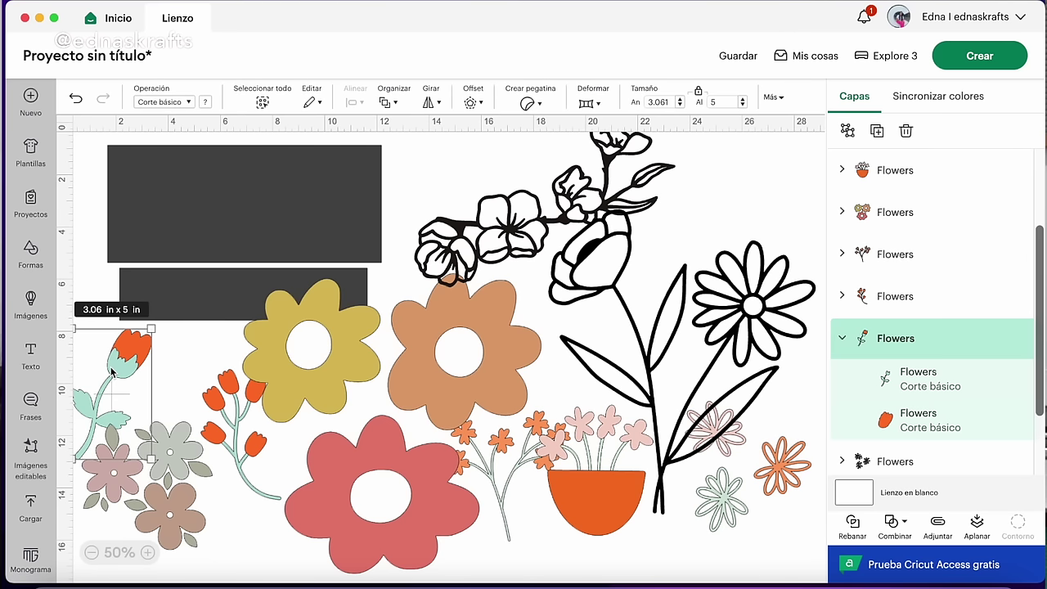
left_click(877, 376)
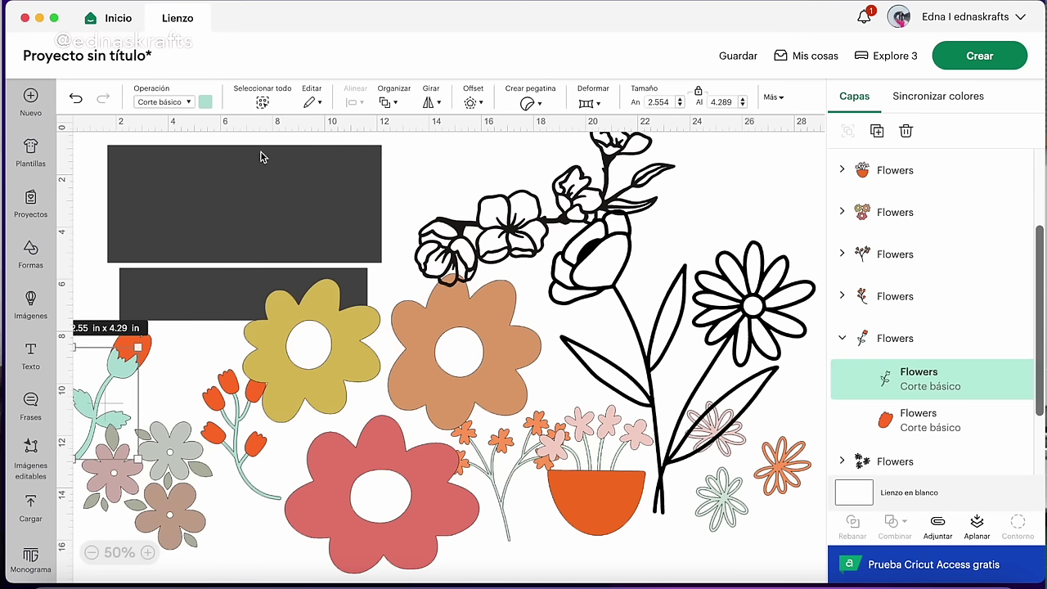
left_click(205, 102)
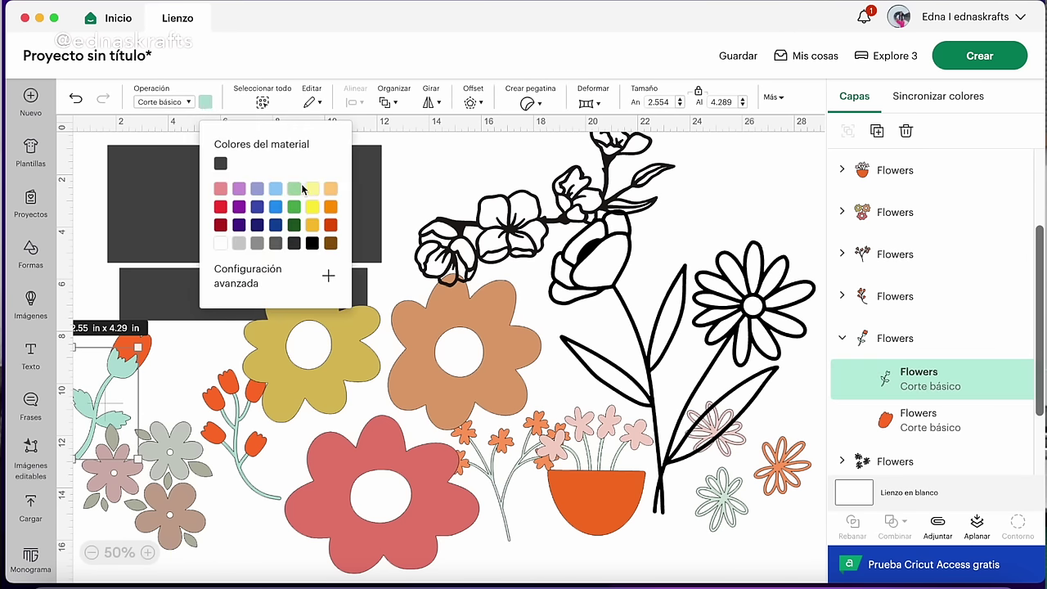
left_click(266, 279)
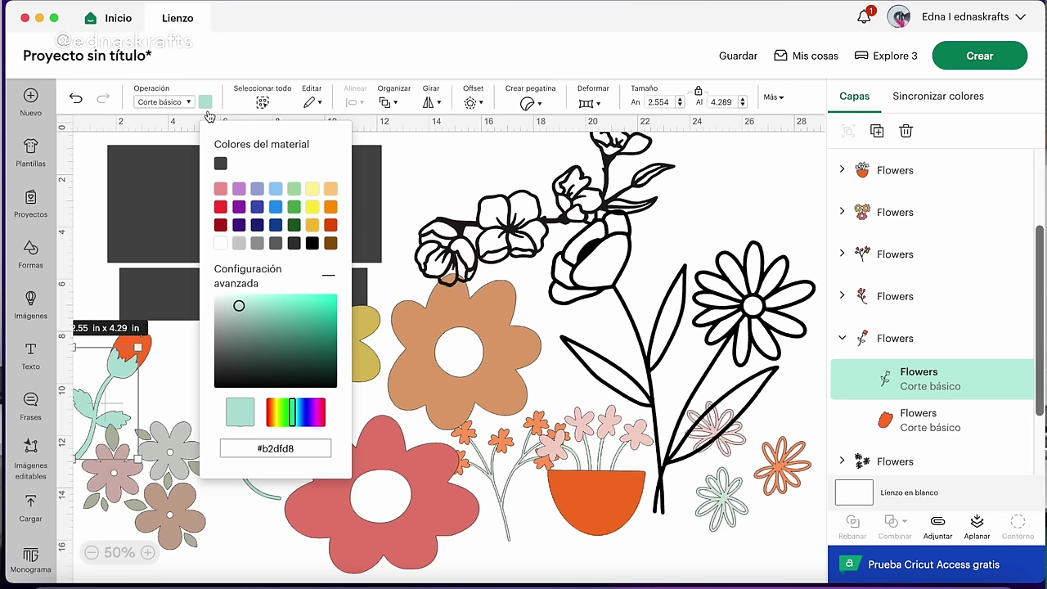
left_click(307, 309)
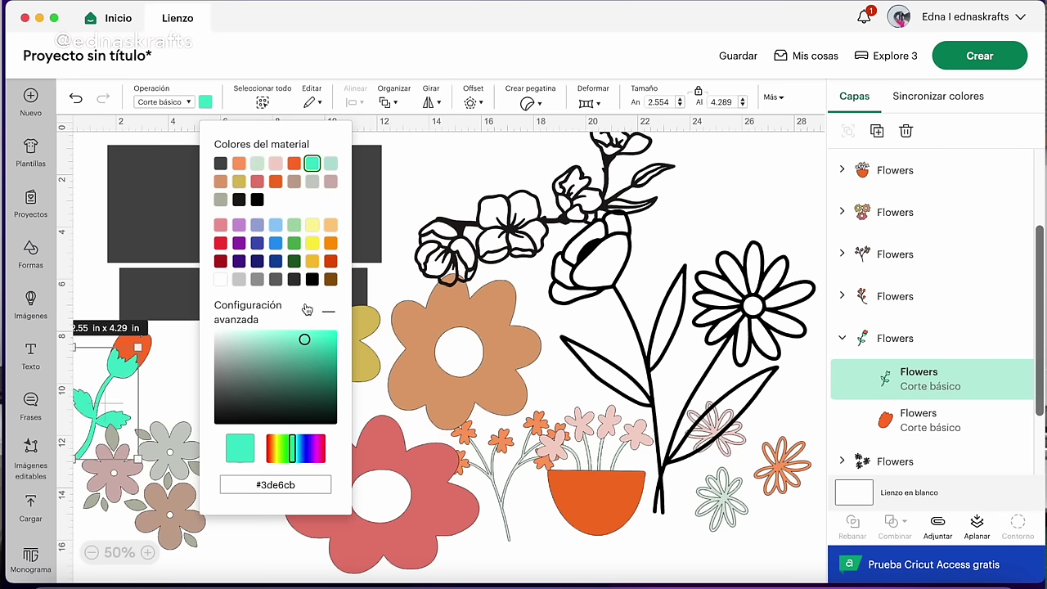
left_click_drag(291, 346, 294, 340)
left_click(302, 348)
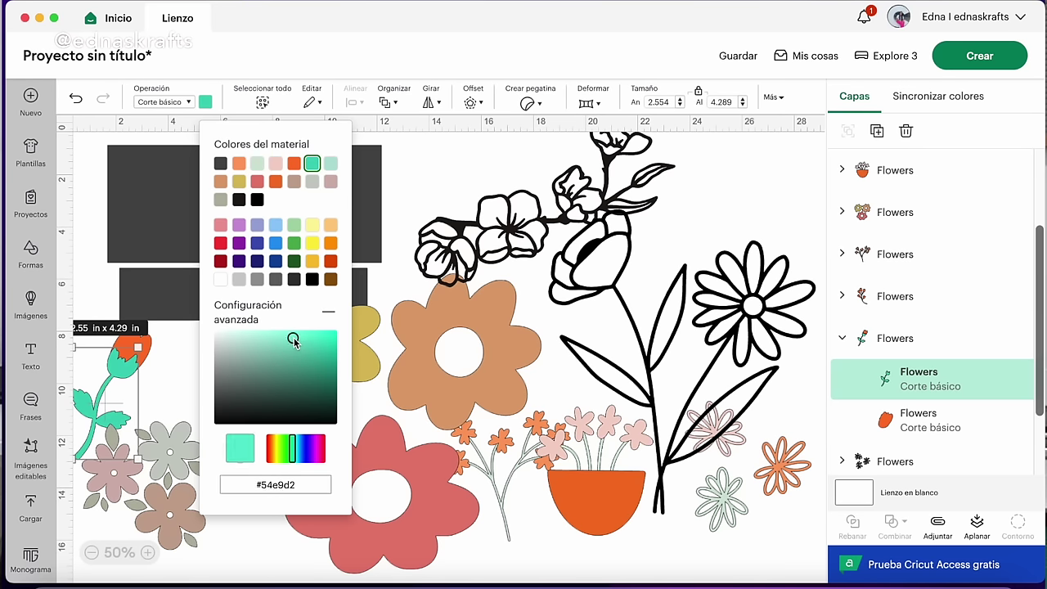
left_click(389, 206)
- Recolor the large 10.5 x 4.5 in rectangle to the muted purple #9a899d
left_click(250, 237)
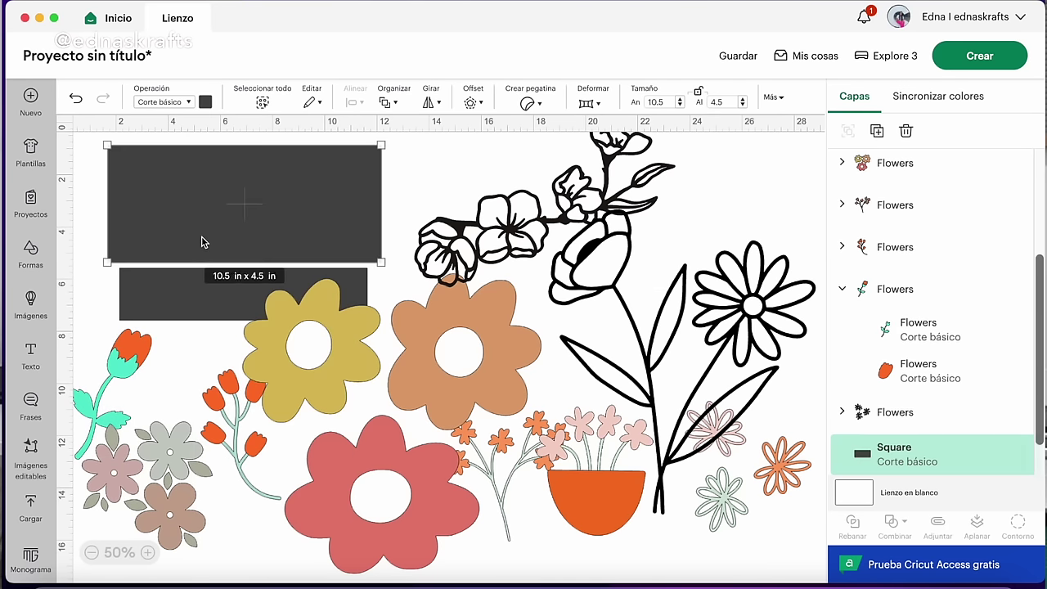
left_click(206, 103)
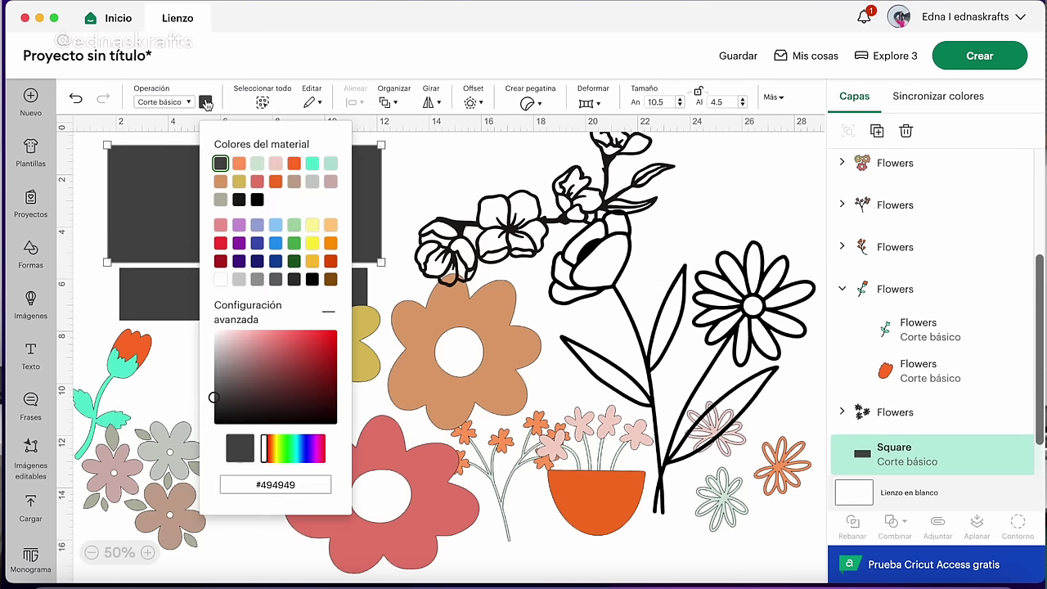
left_click(239, 232)
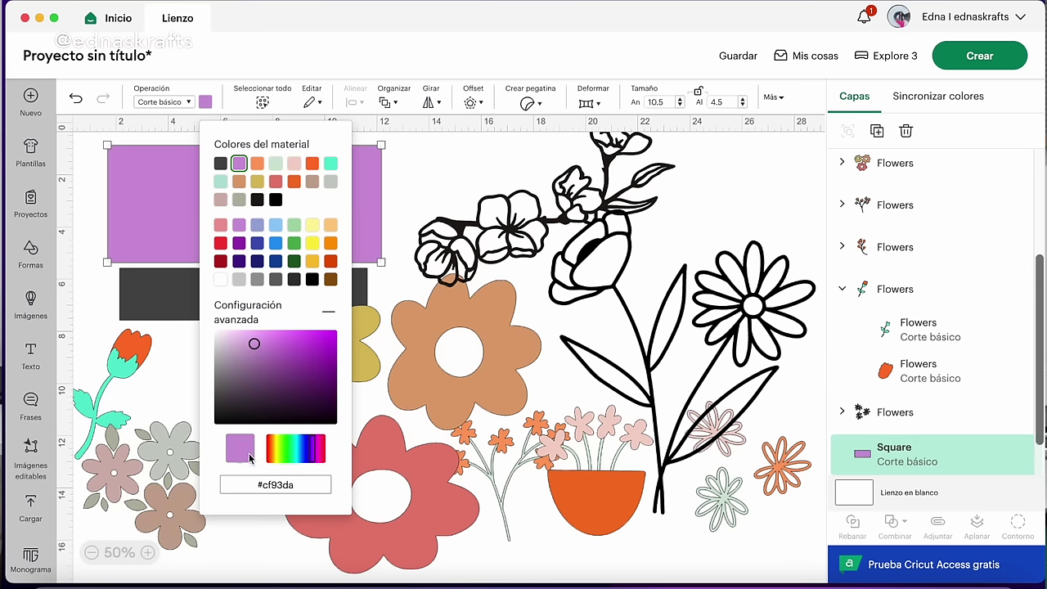
left_click(247, 362)
mouse_move(245, 362)
left_mouse_down()
mouse_move(230, 353)
mouse_move(232, 362)
mouse_move(227, 346)
mouse_move(230, 366)
left_mouse_up()
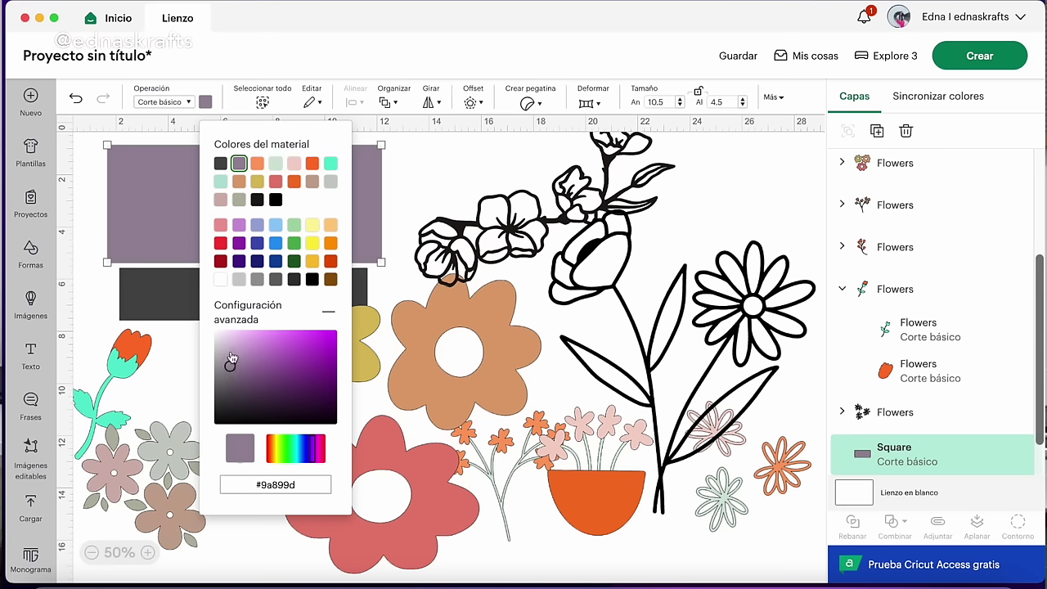
left_click(168, 379)
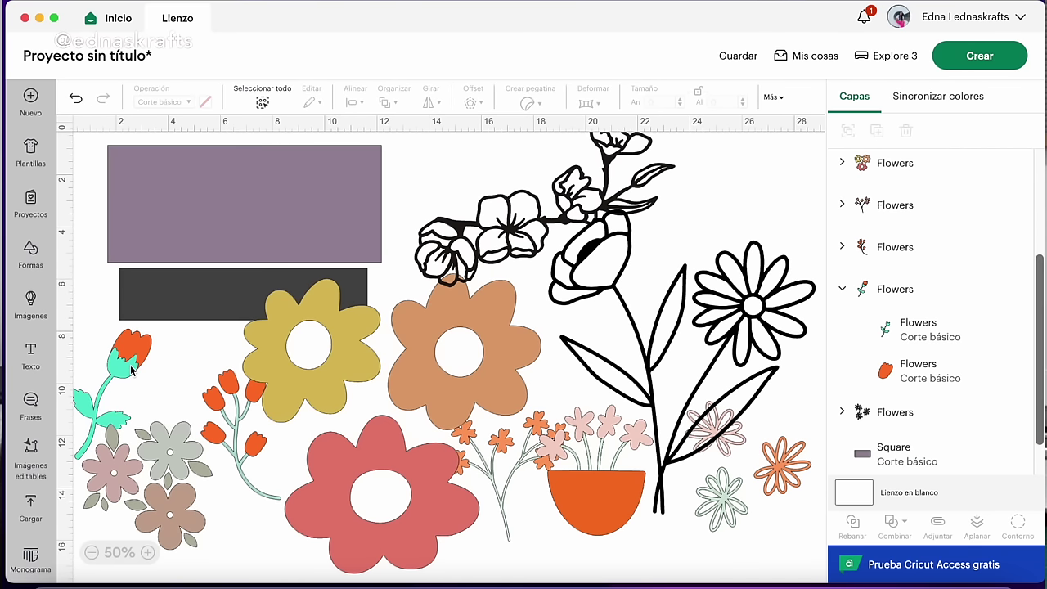
- Recolor the single tulip's petal layer to the pale pink material color #f5d2c8
left_click(144, 352)
left_click(886, 373)
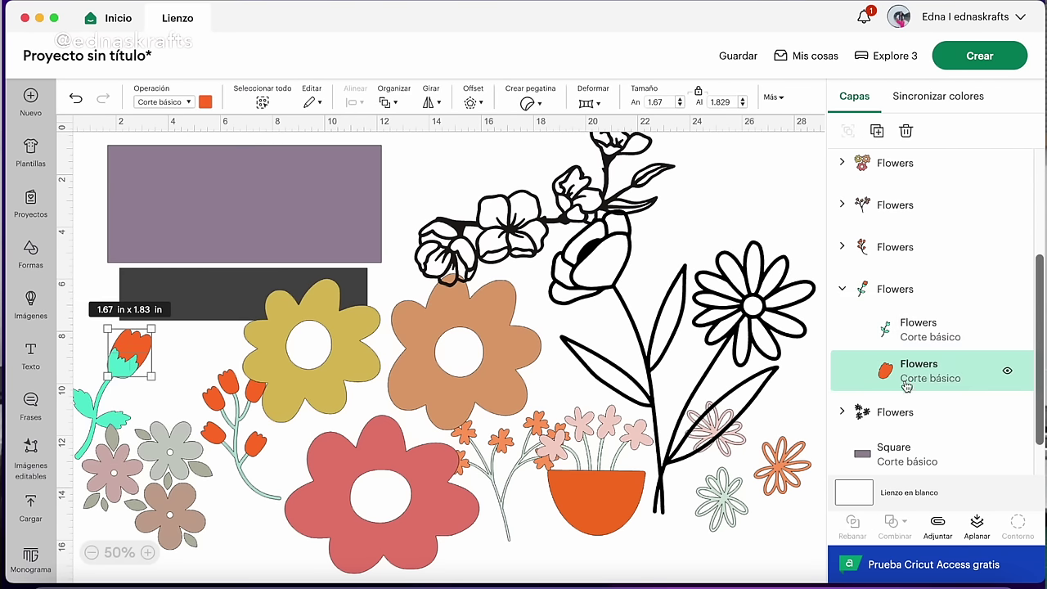
left_click(205, 106)
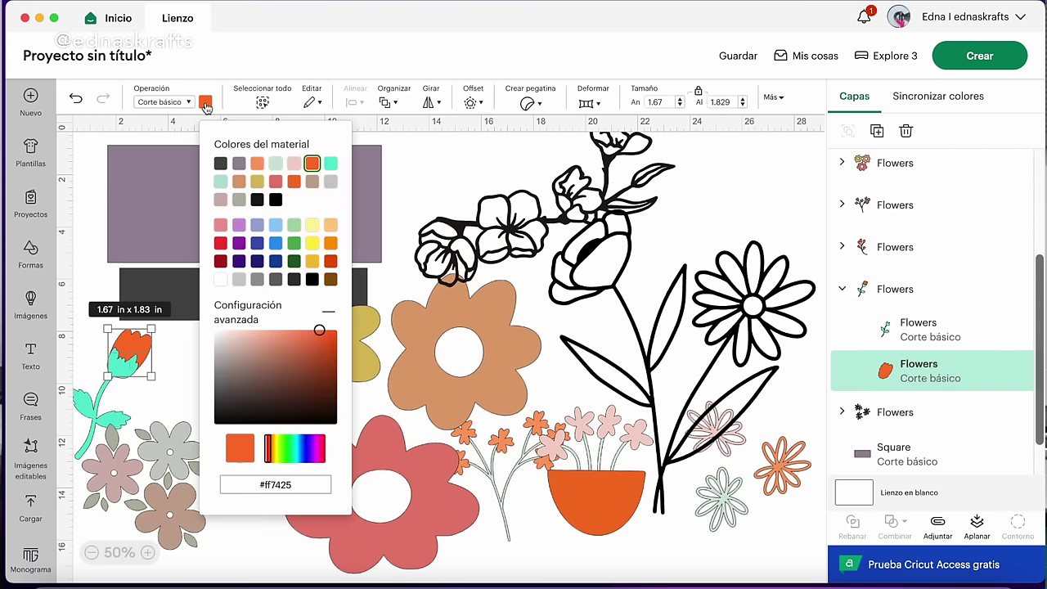
left_click(294, 166)
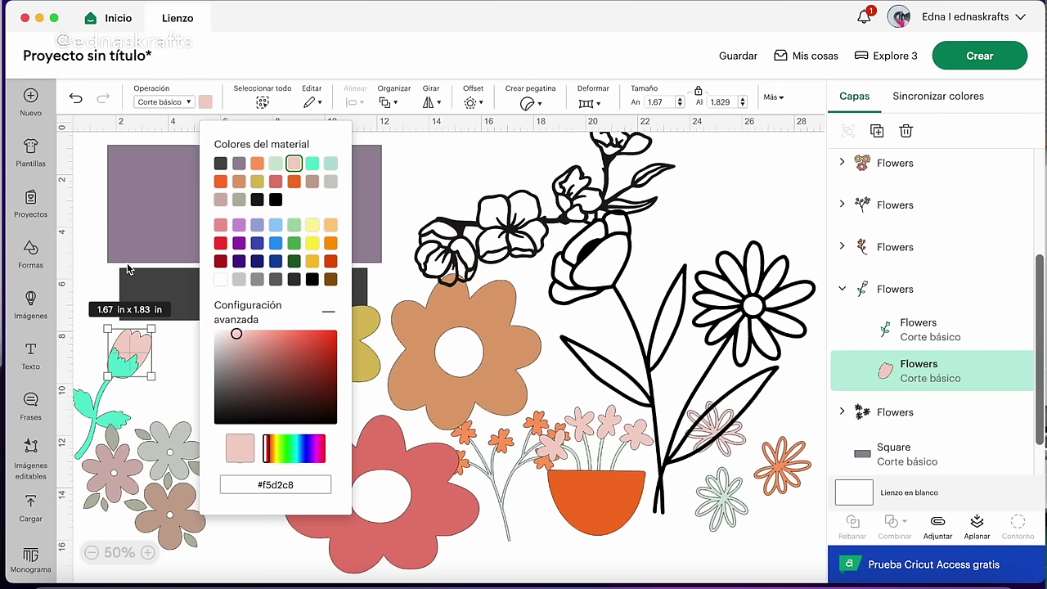
left_click(164, 403)
left_click(181, 412)
- Move the single tulip onto the left end of the purple rectangle and shrink it to fit inside
left_click_drag(107, 388, 111, 345)
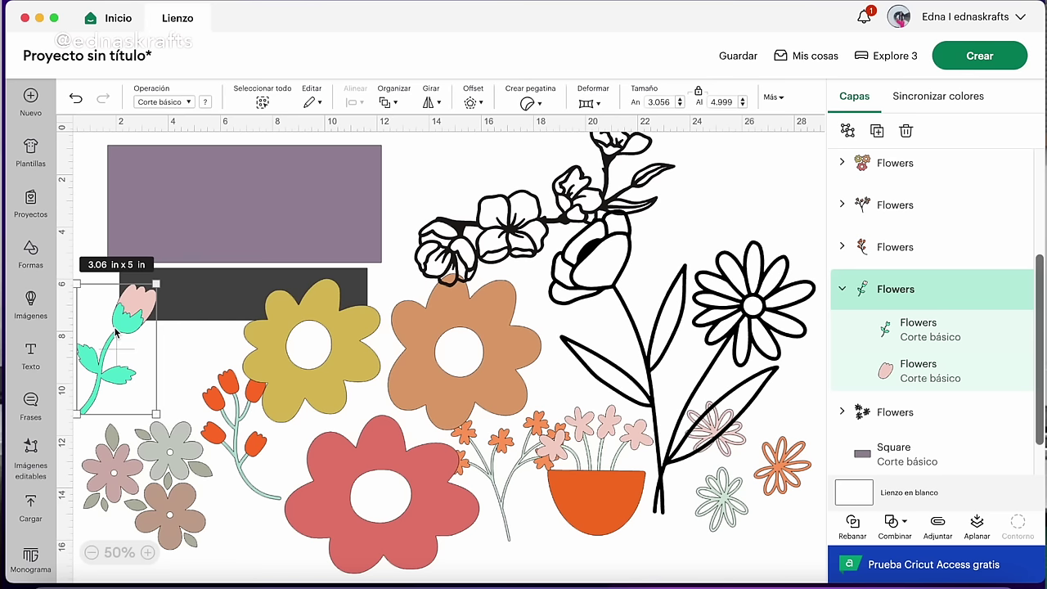
left_click_drag(114, 334, 159, 197)
left_click_drag(201, 144, 177, 155)
left_click(486, 159)
- Delete the two black line-art flower images and move the three large flowers into the cleared upper right area of the canvas
left_click(125, 319)
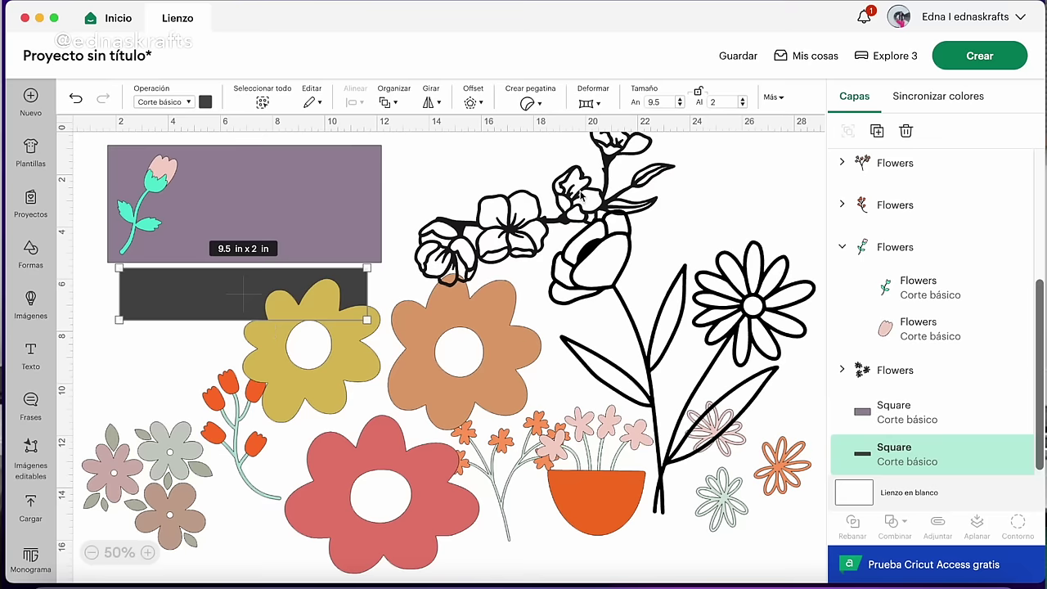
left_click(783, 479)
left_click_drag(787, 475, 859, 336)
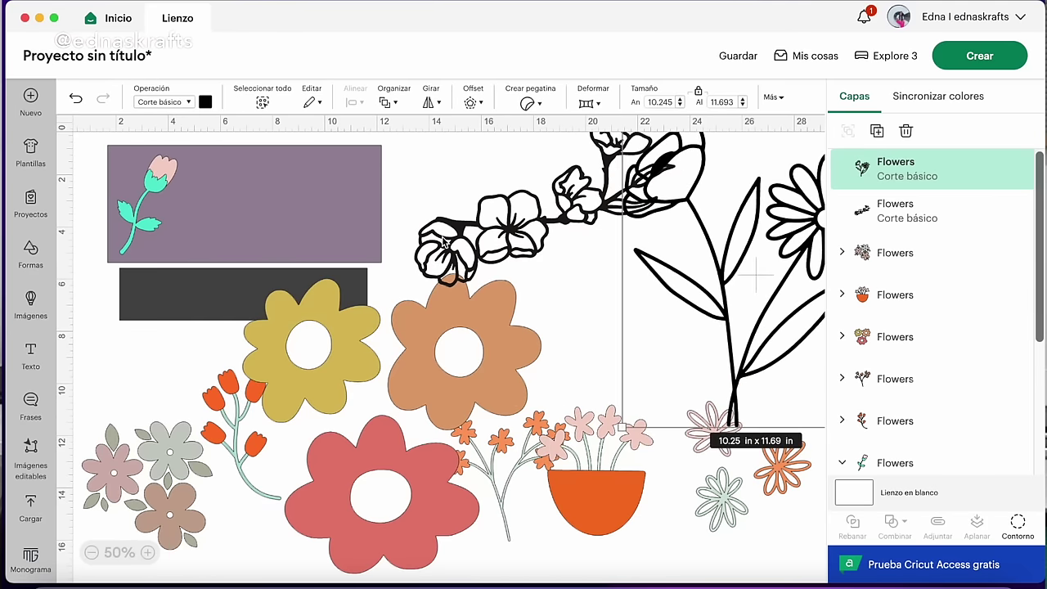
left_click_drag(521, 234, 287, 239)
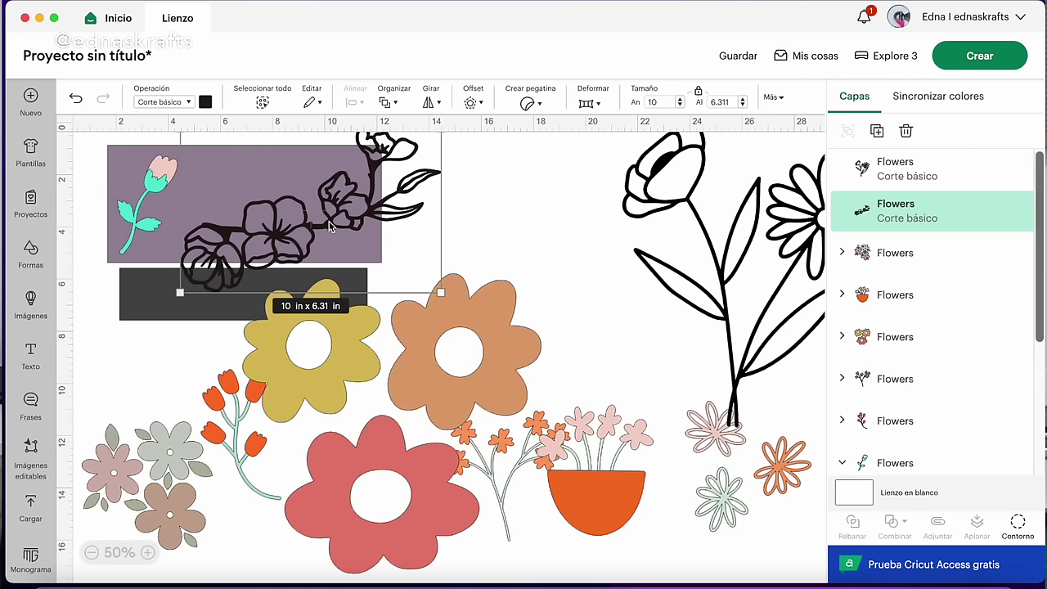
left_click_drag(330, 228, 571, 247)
key("Delete")
left_click(690, 188)
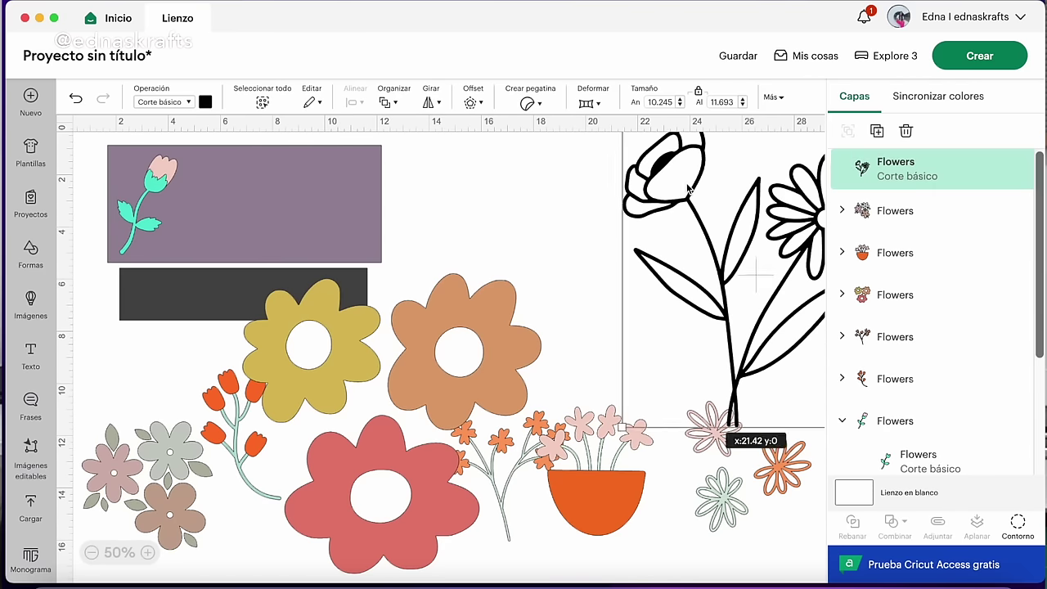
left_click_drag(690, 188, 582, 201)
key("Delete")
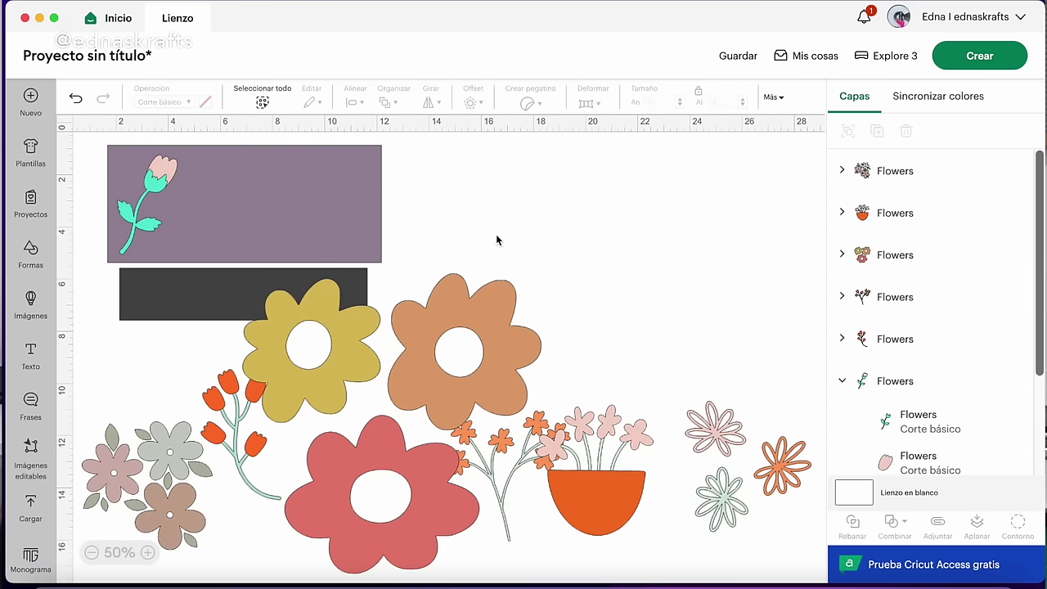
left_click_drag(337, 333, 615, 206)
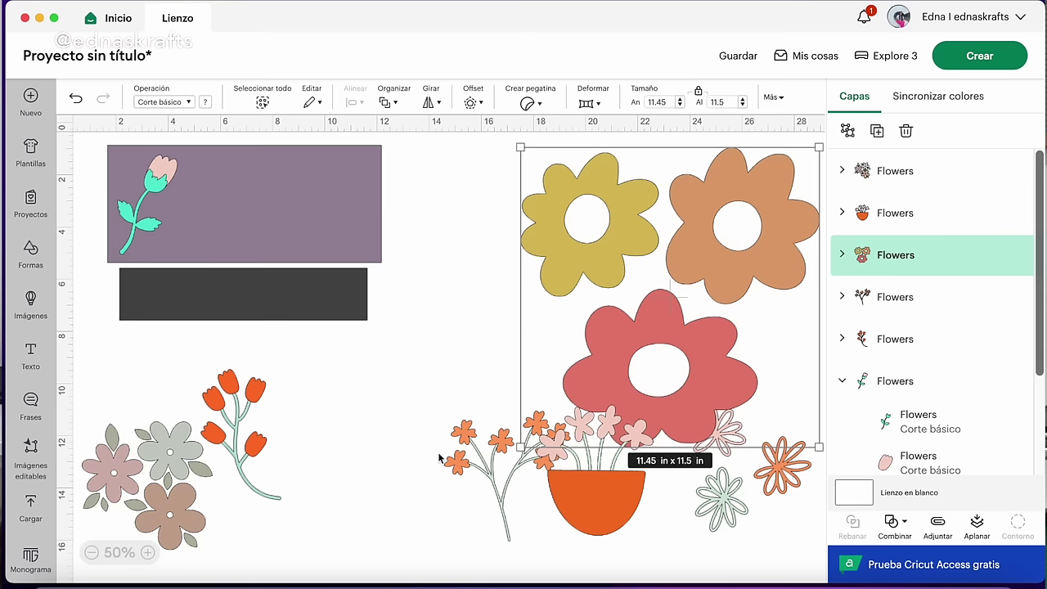
- Place the orange-flowered branch on the purple rectangle's right end, scaled to about 3.45 x 3.56 in and rotated so its blossoms hang down
left_click(483, 460)
left_click_drag(482, 460, 307, 251)
left_click_drag(394, 334, 358, 295)
mouse_move(369, 195)
left_mouse_down()
mouse_move(353, 219)
mouse_move(352, 199)
left_mouse_up()
left_click_drag(301, 248, 321, 204)
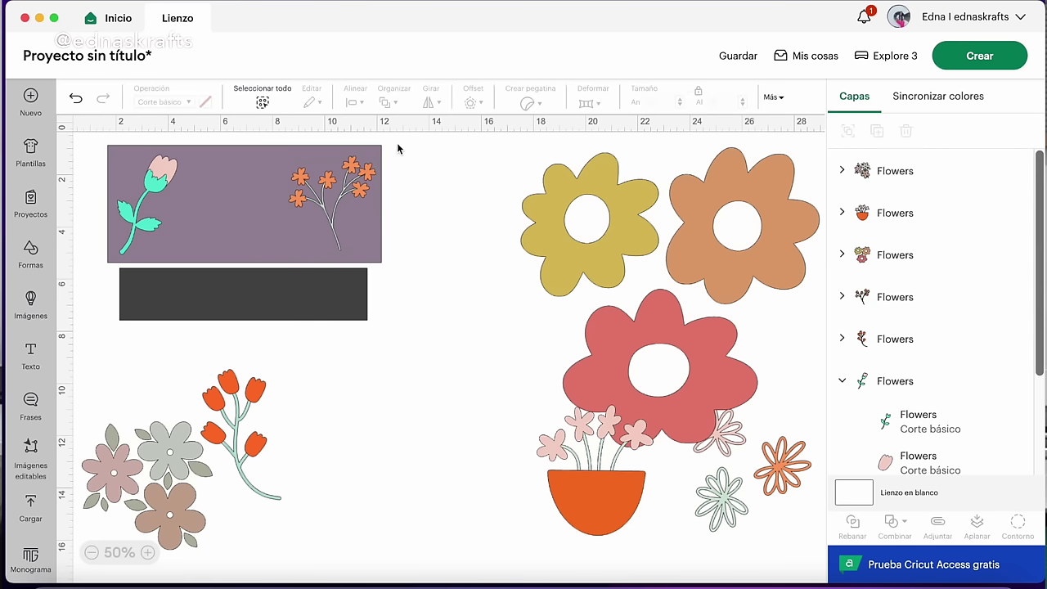
left_click_drag(389, 151, 338, 208)
left_click(481, 245)
- Expand the orange-flowered branch's layer group and recolor its stem layer to turquoise #54e9d2
left_click(892, 297)
left_click(842, 297)
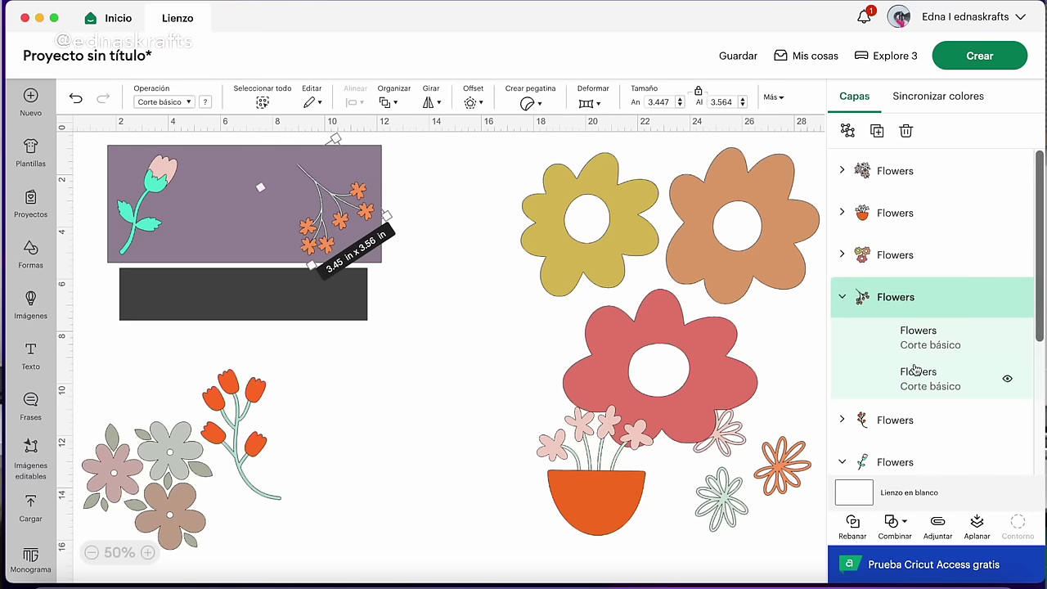
left_click(935, 392)
left_click(206, 102)
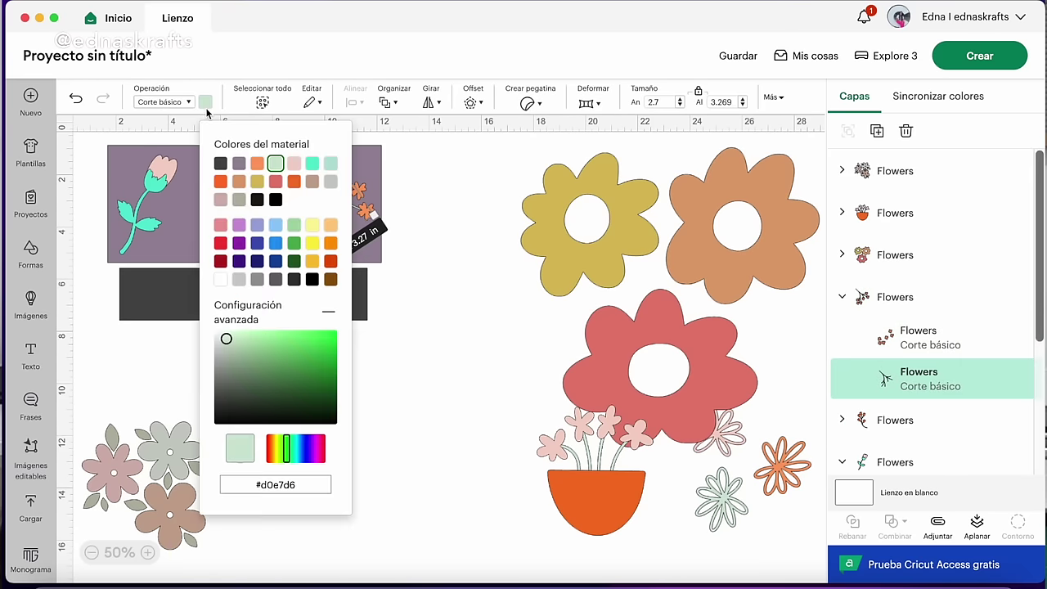
left_click(311, 166)
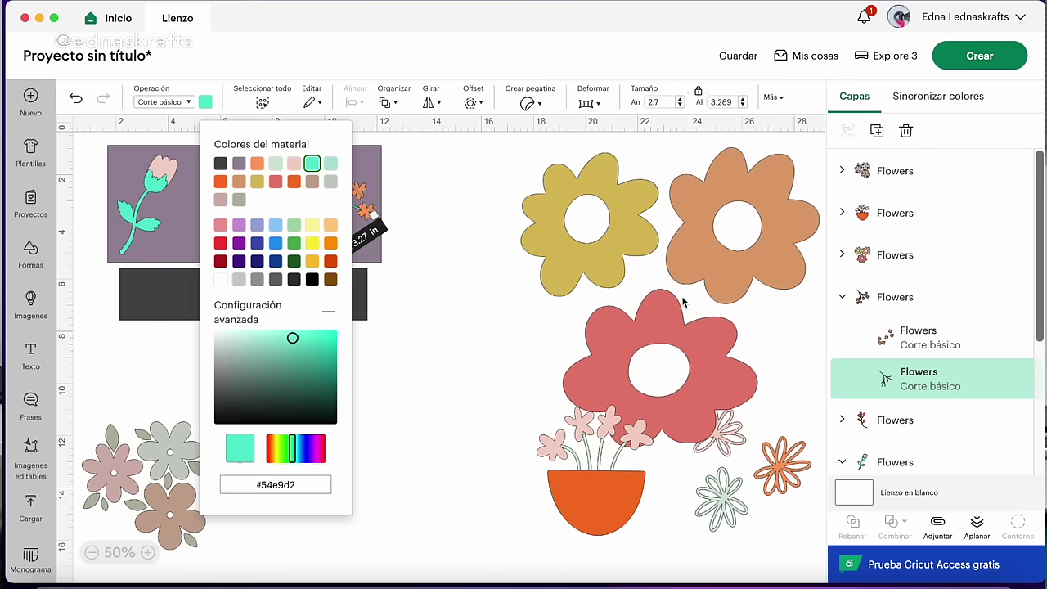
- Try red and purple shades on the branch's blossom layer and settle on pink
left_click(943, 334)
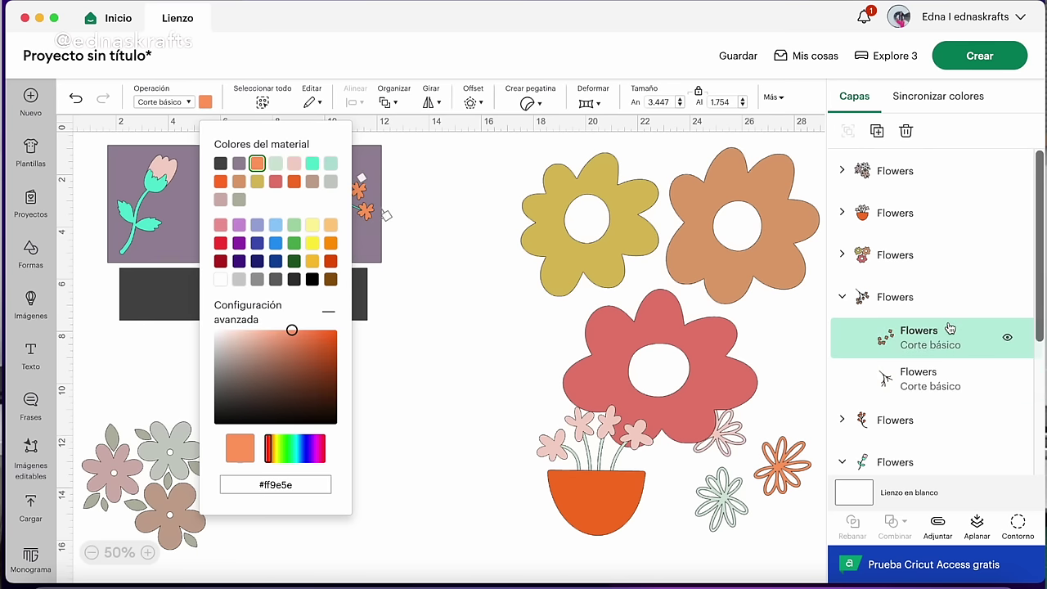
left_click(275, 185)
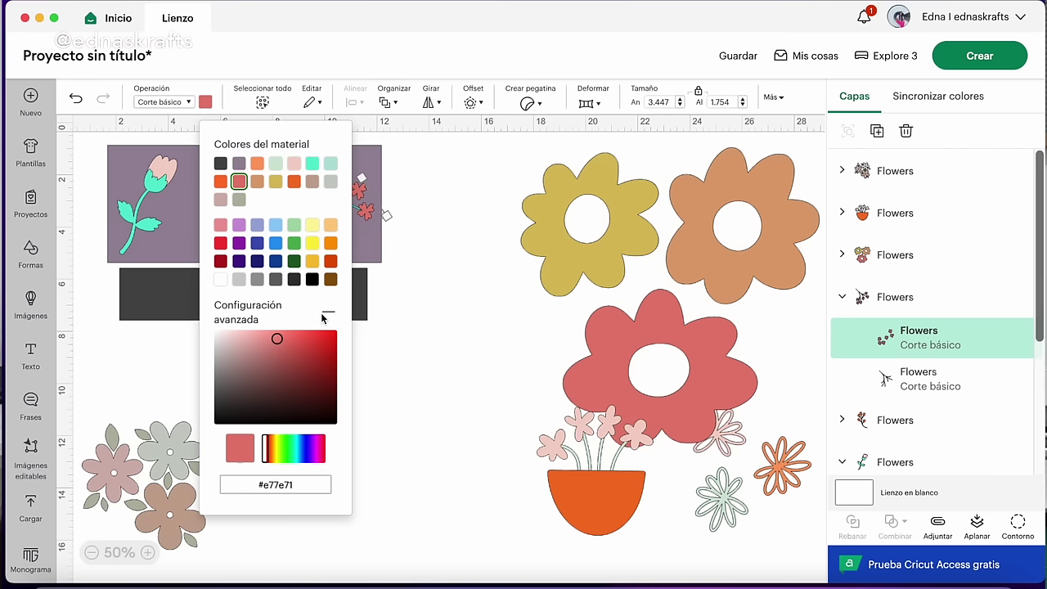
left_click(299, 340)
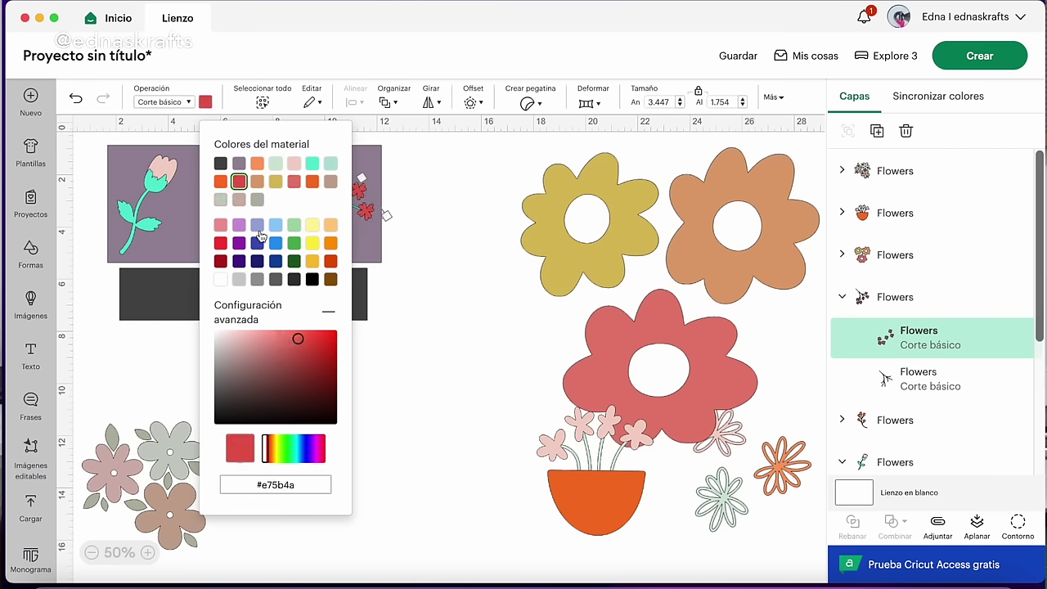
left_click(221, 244)
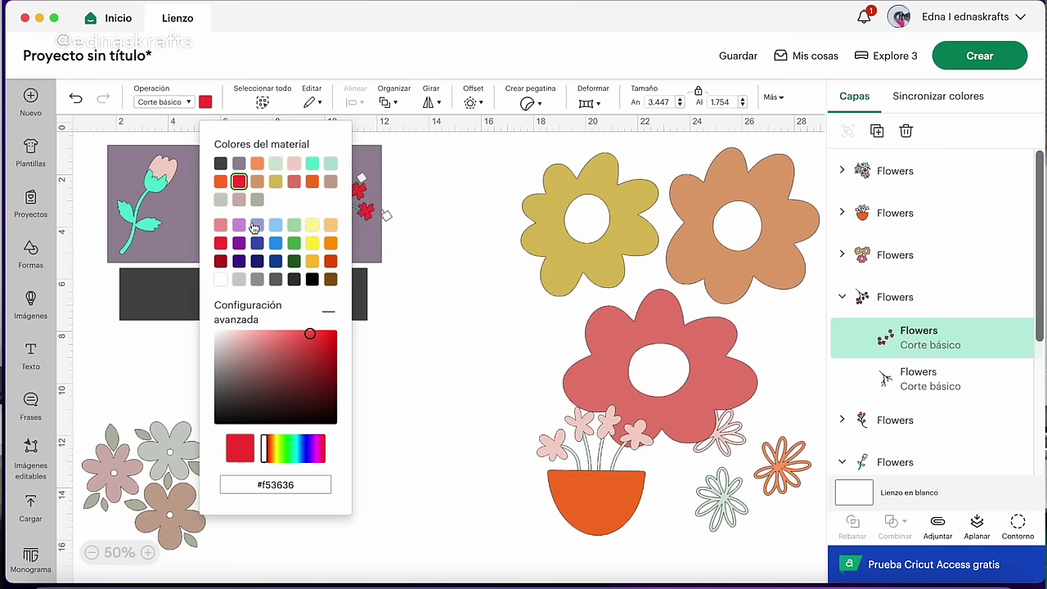
left_click(236, 228)
left_click(224, 228)
left_click_drag(263, 352, 270, 357)
left_click(316, 453)
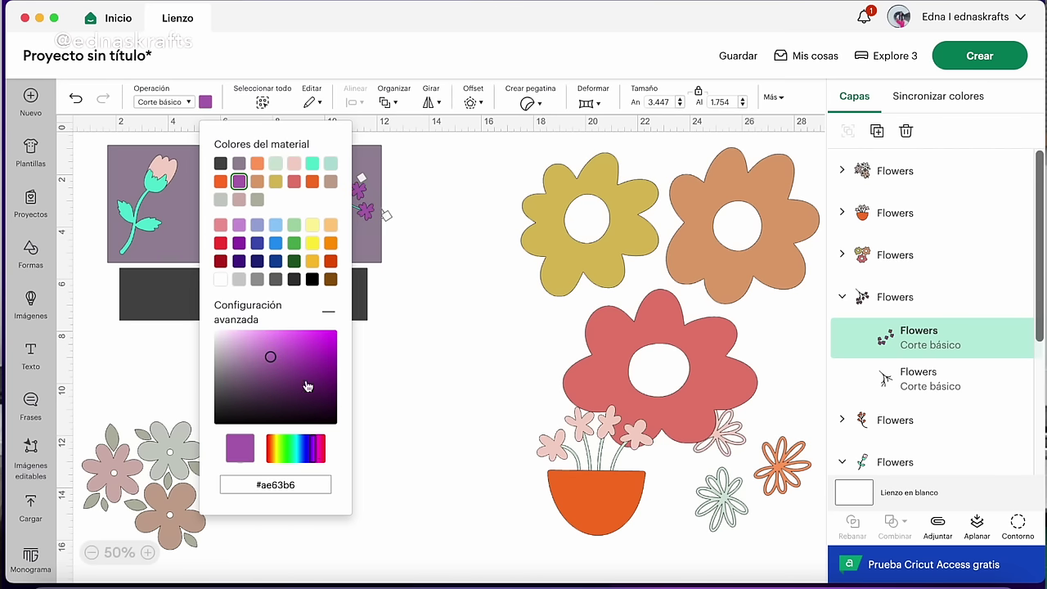
left_click(255, 334)
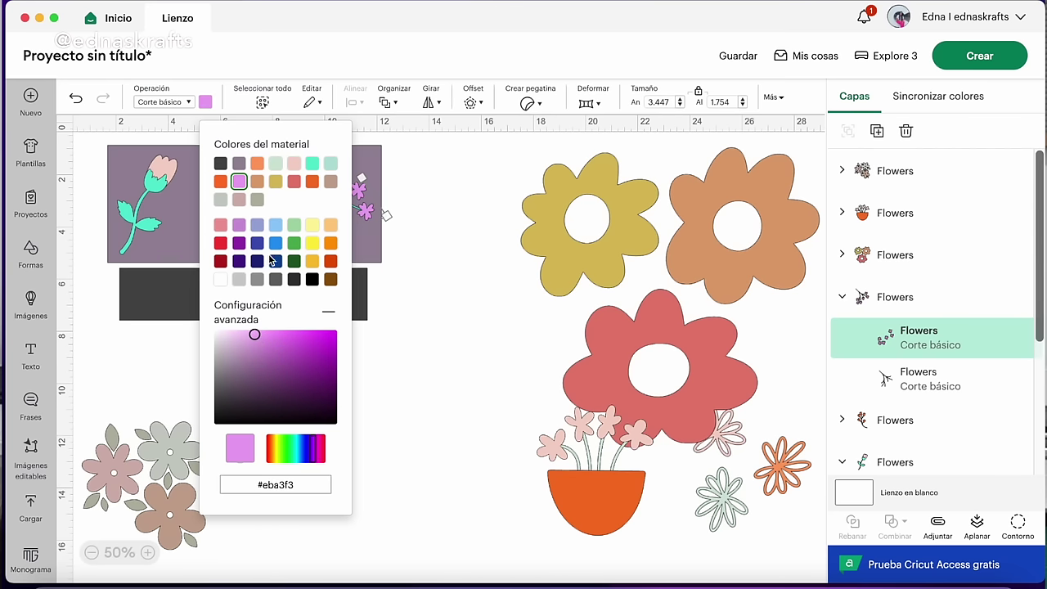
left_click(322, 449)
left_click(400, 317)
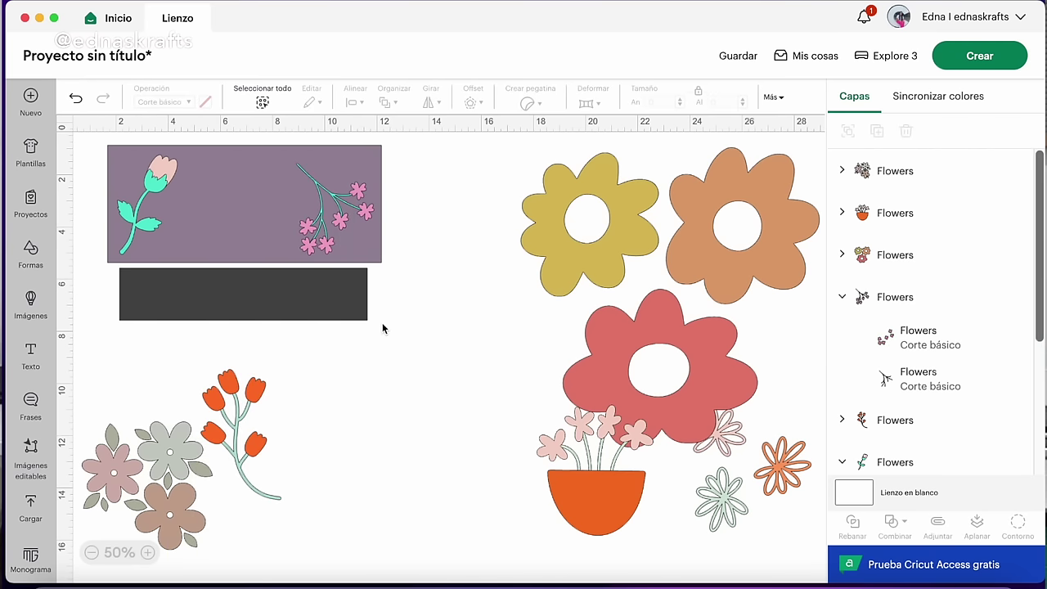
- Place the muted flower trio beside the branch on the purple rectangle, scaled to about 2.72 x 2.66 in and rotated, and nudge the branch slightly
left_click_drag(172, 452, 268, 185)
left_click_drag(308, 154, 307, 193)
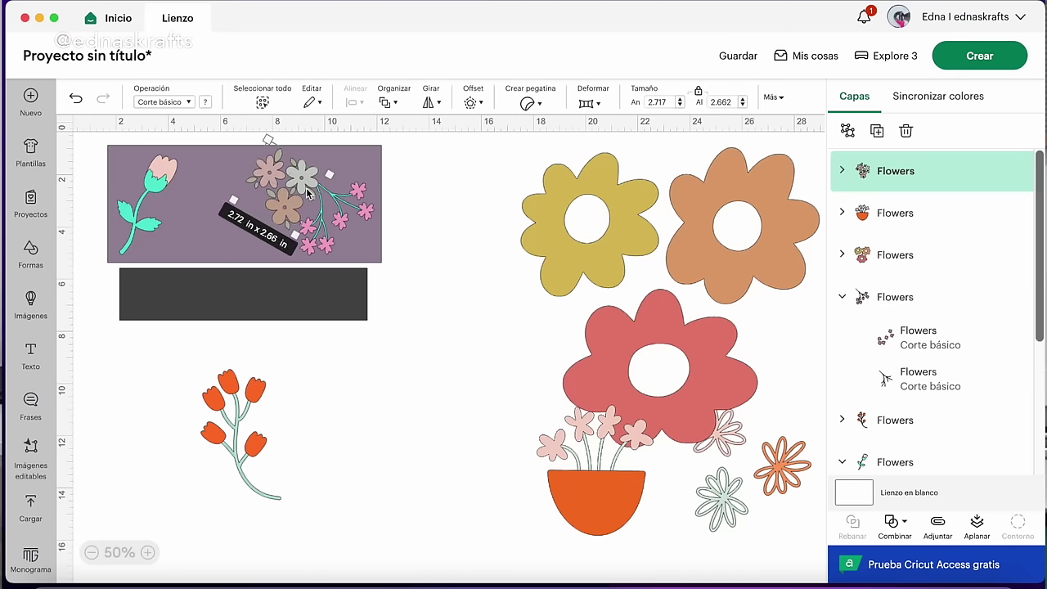
left_click(471, 303)
left_click_drag(311, 229, 313, 234)
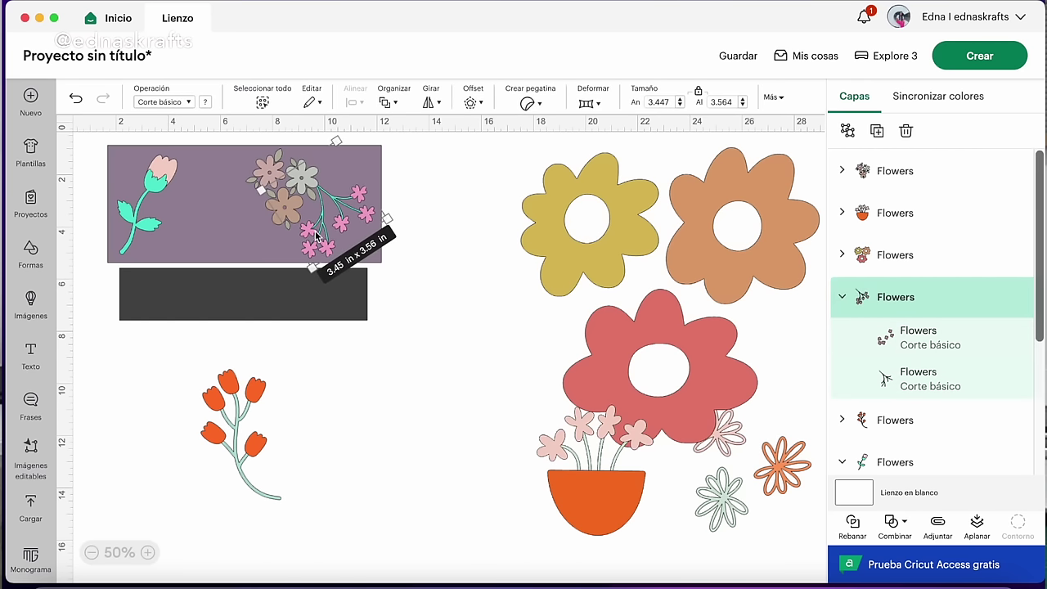
left_click(475, 224)
left_click_drag(299, 181, 291, 203)
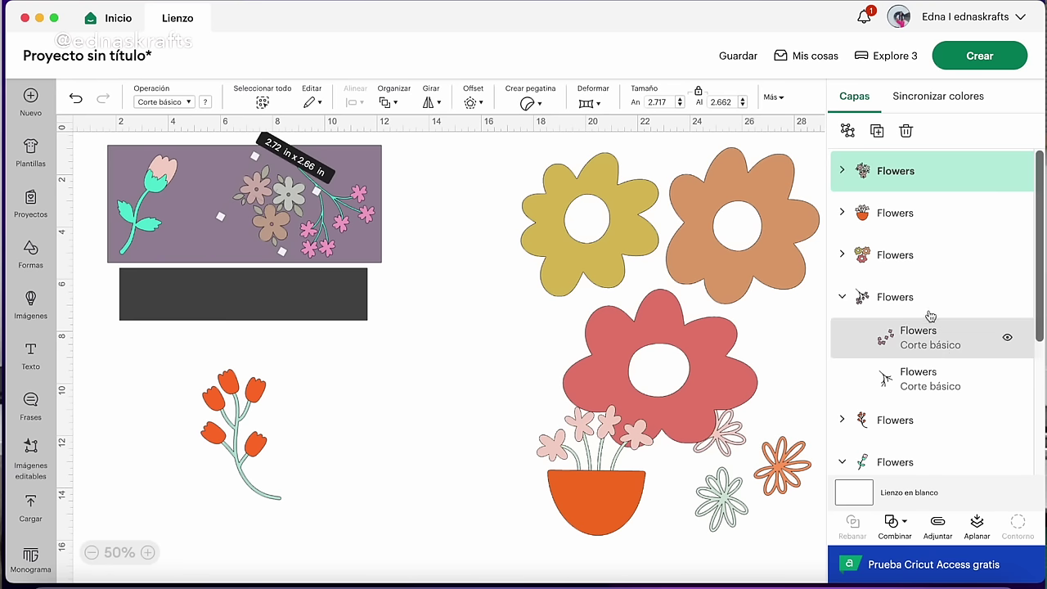
- Expand the flower trio's layer group and recolor its leaves sublayer to the turquoise material color
left_click(842, 171)
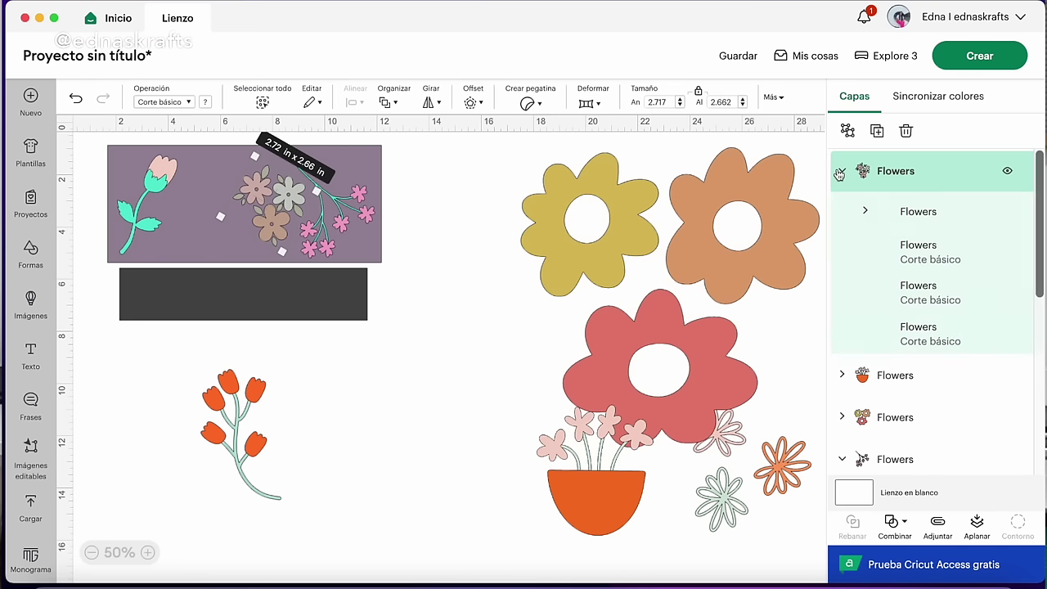
left_click(914, 211)
left_click(205, 102)
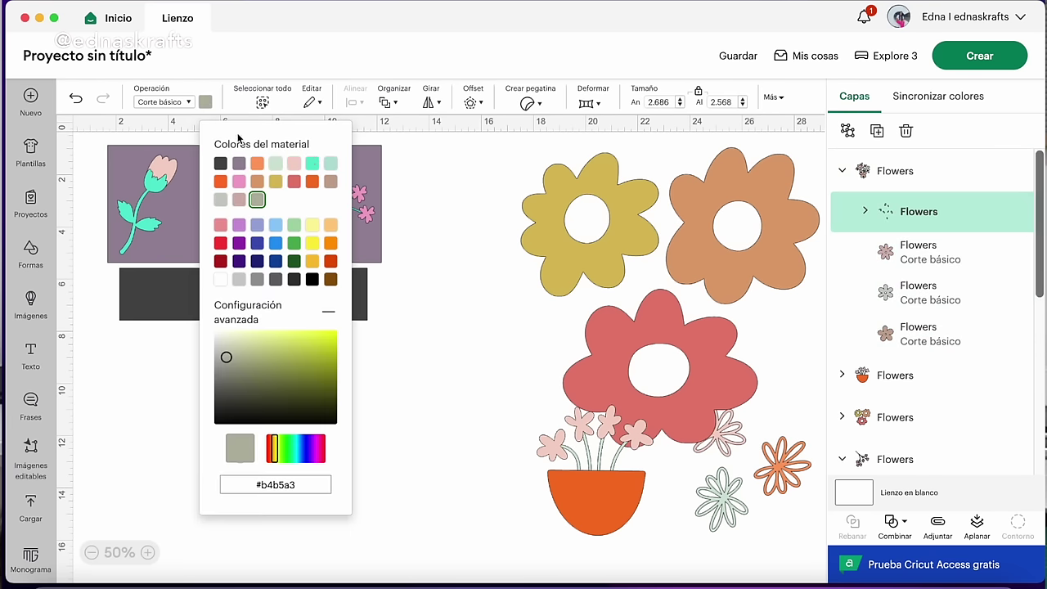
left_click(312, 171)
left_click(419, 322)
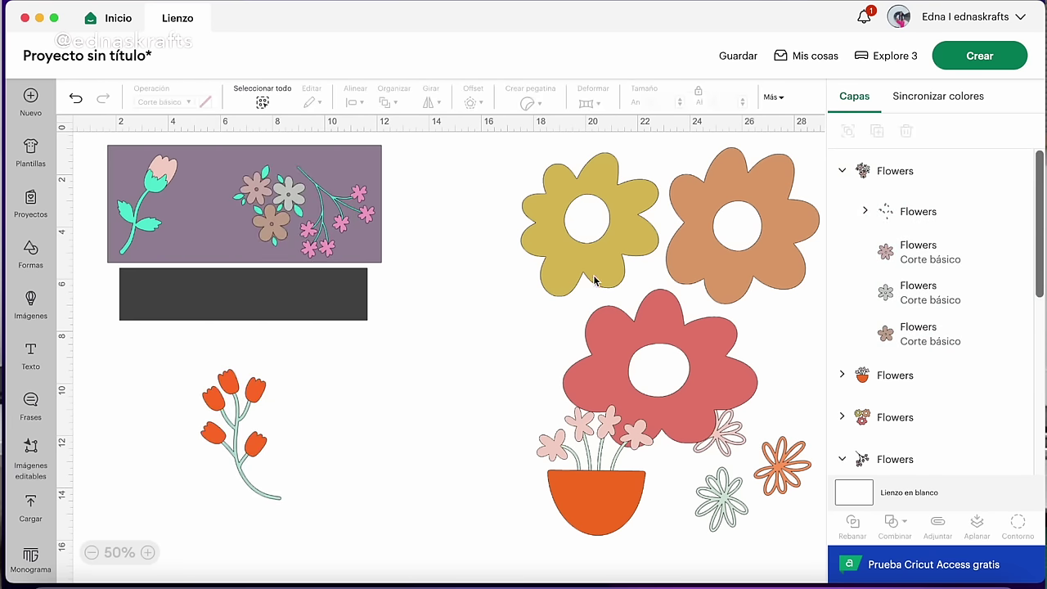
- Recolor the trio's mauve flower layer to pale pink #f5d2c8 and its grey flower layer to pink #f3a3cc
left_click(914, 250)
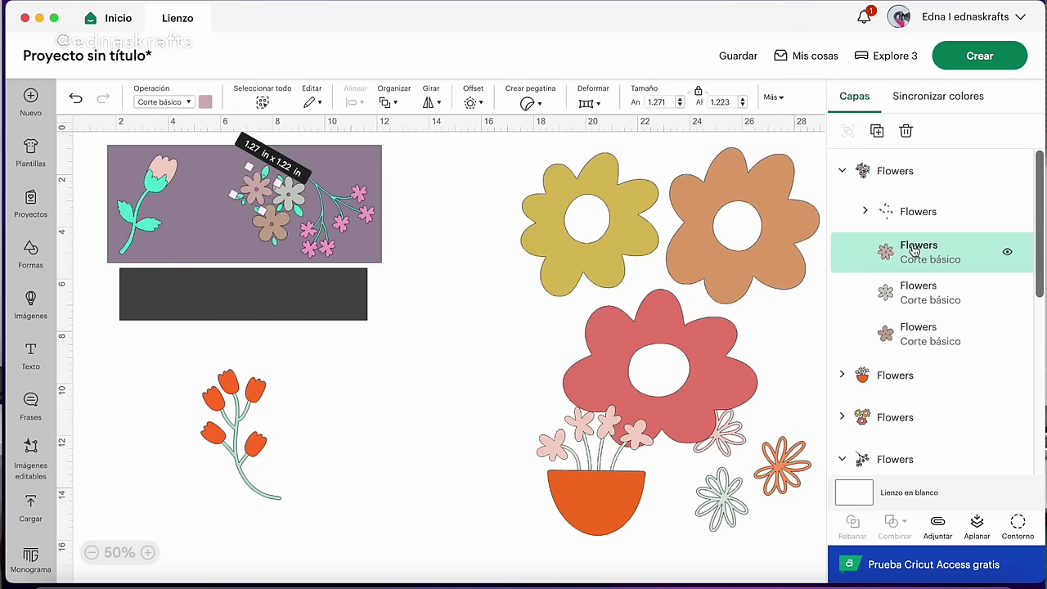
left_click(205, 102)
left_click(295, 166)
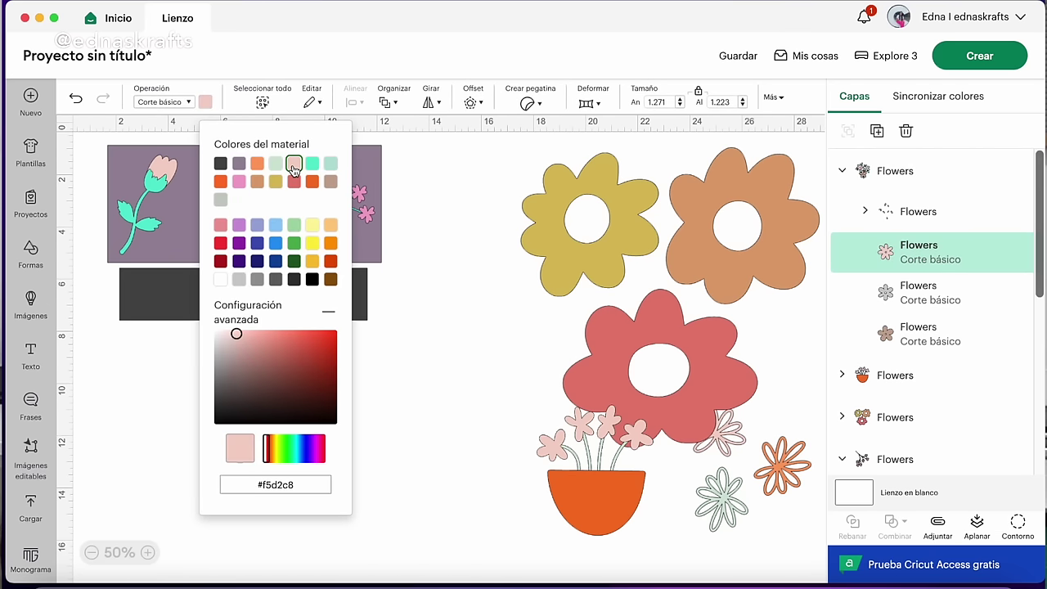
left_click(931, 296)
left_click(239, 180)
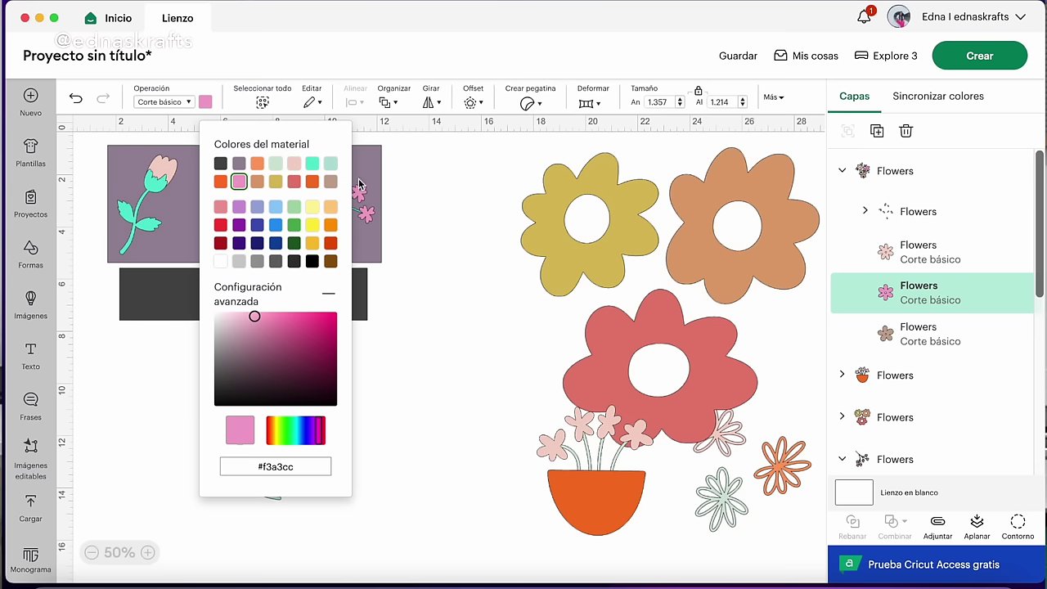